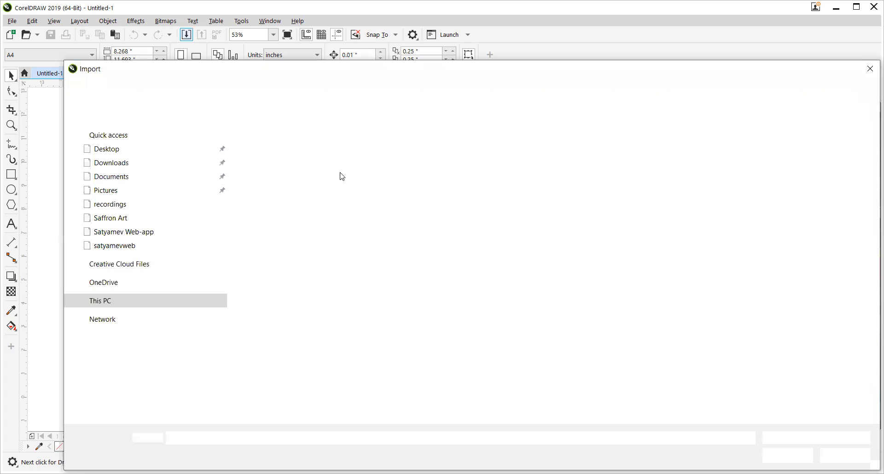
# Step: Import flag.cdr from the Desktop folder and place it on the page at its original size
pyautogui.moveTo(296, 77); pyautogui.dragTo(247, 43)
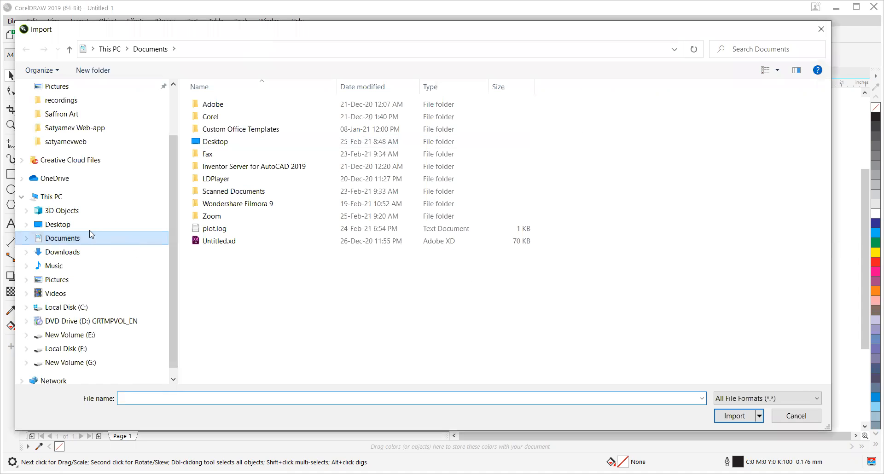
pyautogui.click(69, 224)
pyautogui.scroll(-3, 511, 226)
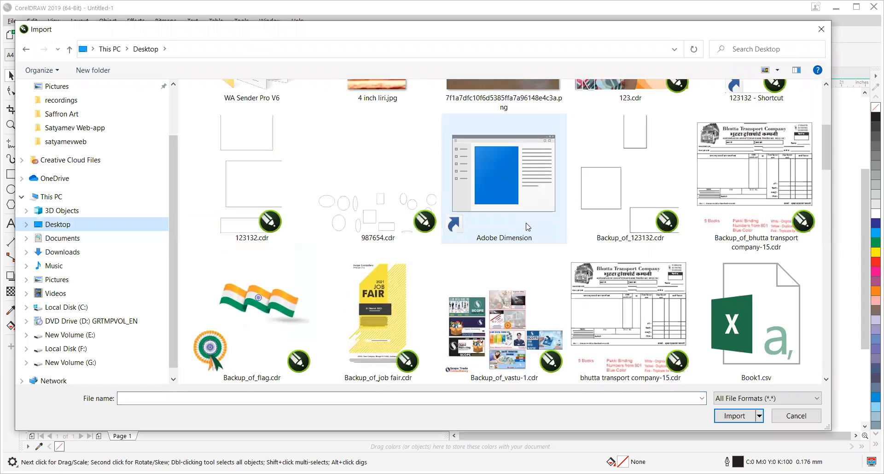
pyautogui.scroll(-2, 527, 226)
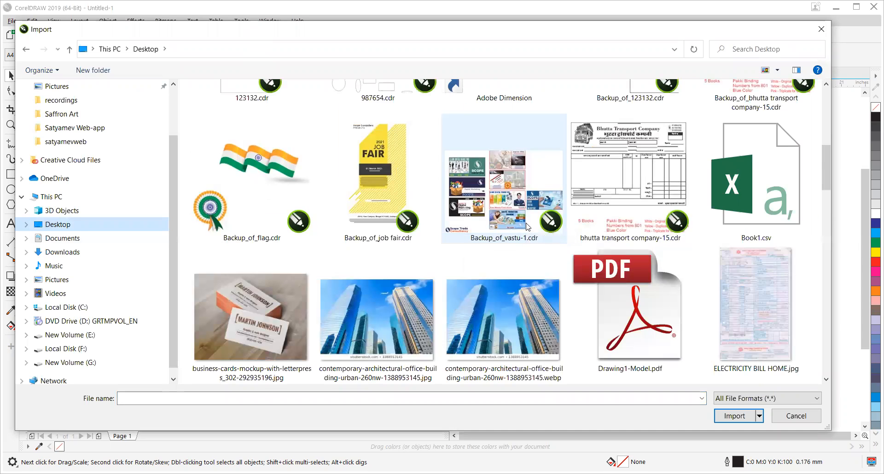
pyautogui.scroll(-2, 528, 227)
pyautogui.scroll(-2, 527, 226)
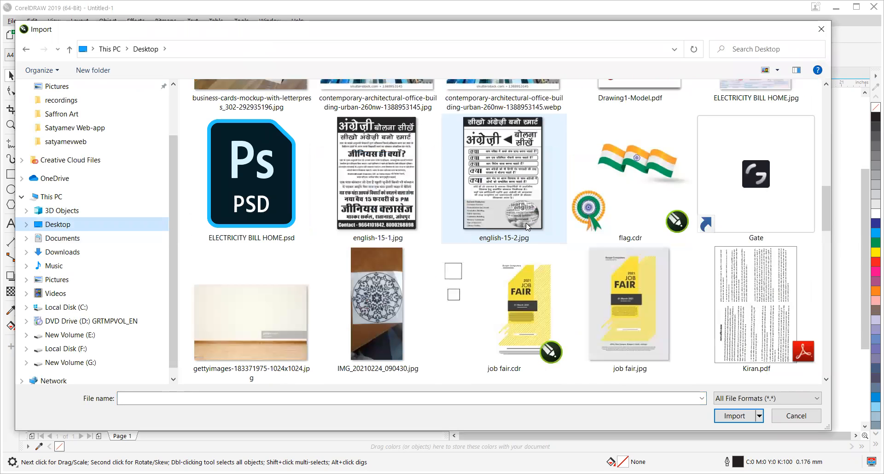
pyautogui.click(646, 202)
pyautogui.click(741, 439)
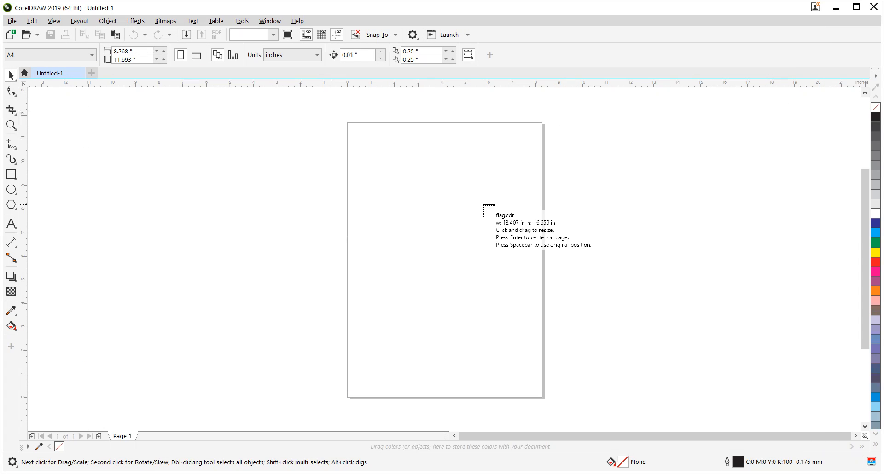
pyautogui.press('space')
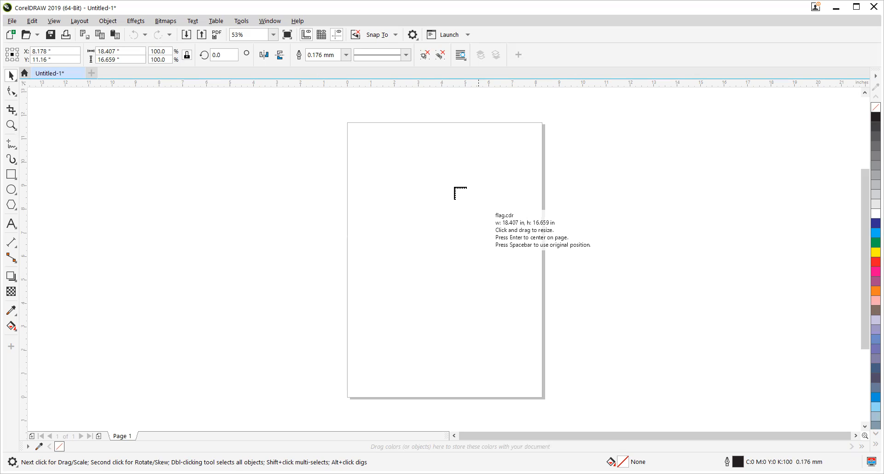
pyautogui.click(403, 156)
pyautogui.scroll(-2, 528, 359)
pyautogui.click(383, 263)
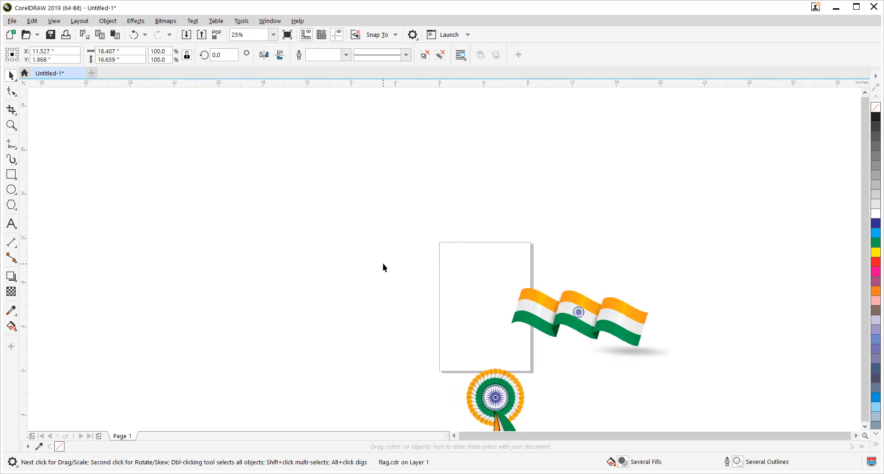
pyautogui.doubleClick(618, 330)
pyautogui.moveTo(672, 251); pyautogui.dragTo(552, 299)
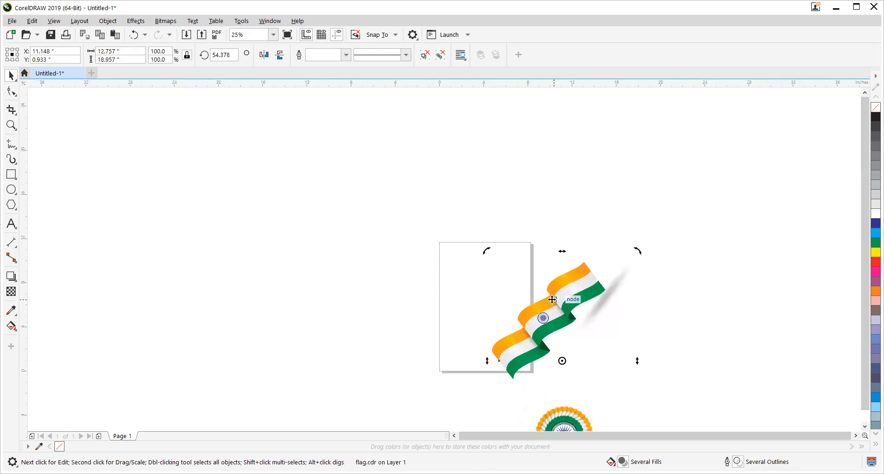
pyautogui.hotkey('ctrl', 'z')
pyautogui.click(388, 277)
# Step: Move the imported flag and rosette artwork up and left so that the flag lies across the page
pyautogui.click(491, 394)
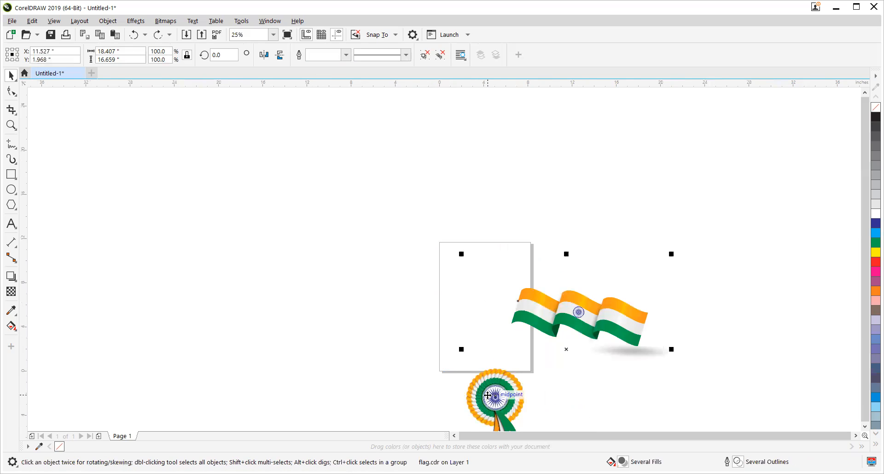
pyautogui.moveTo(575, 307); pyautogui.dragTo(479, 272)
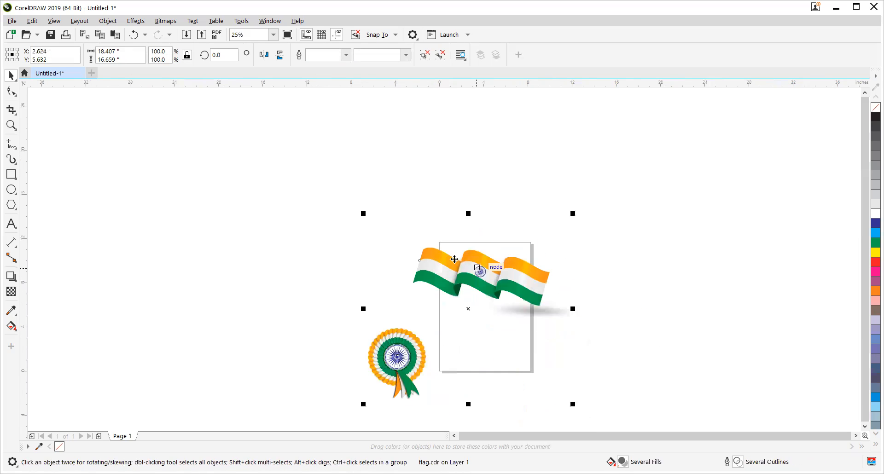
# Step: Ungroup the imported artwork and move the rosette onto the page below the flag
pyautogui.click(310, 305)
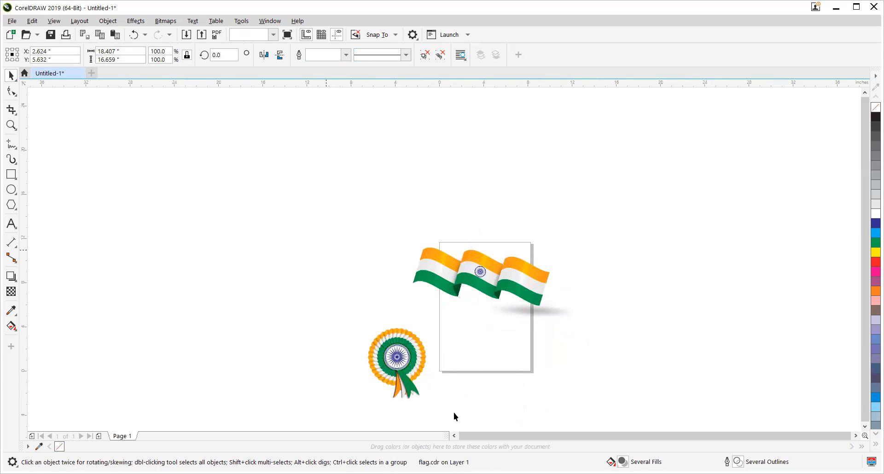
pyautogui.moveTo(454, 413); pyautogui.dragTo(453, 413)
pyautogui.moveTo(396, 341); pyautogui.dragTo(492, 316)
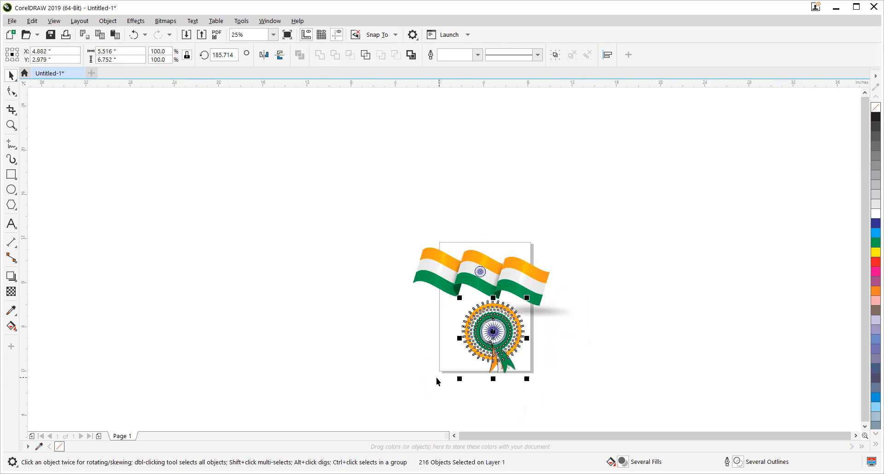
pyautogui.click(462, 381)
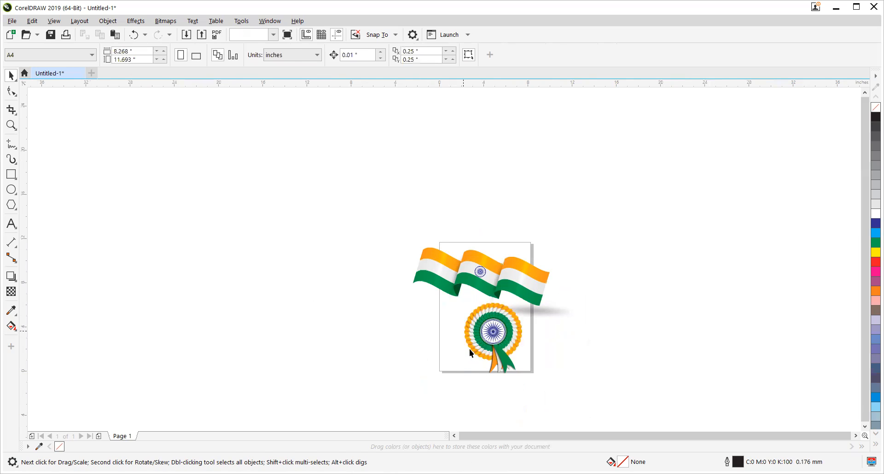
pyautogui.click(468, 349)
# Step: Scale the rosette down to roughly half its size in the lower part of the page
pyautogui.moveTo(588, 415); pyautogui.dragTo(423, 299)
pyautogui.moveTo(457, 375); pyautogui.dragTo(482, 363)
pyautogui.hotkey('ctrl', 'z')
pyautogui.hotkey('ctrl', 'z')
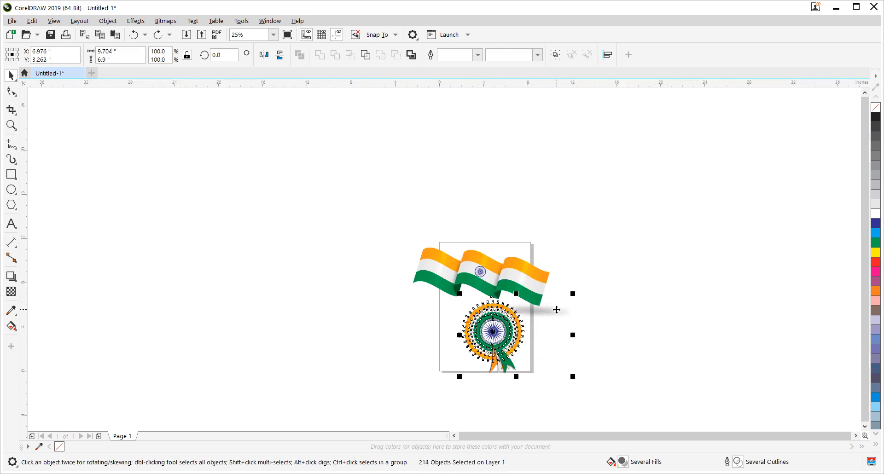
pyautogui.moveTo(459, 379); pyautogui.dragTo(477, 358)
# Step: Scale the waving flag down to about 41% and move it to the upper part of the page
pyautogui.scroll(1, 529, 321)
pyautogui.moveTo(177, 112); pyautogui.dragTo(719, 325)
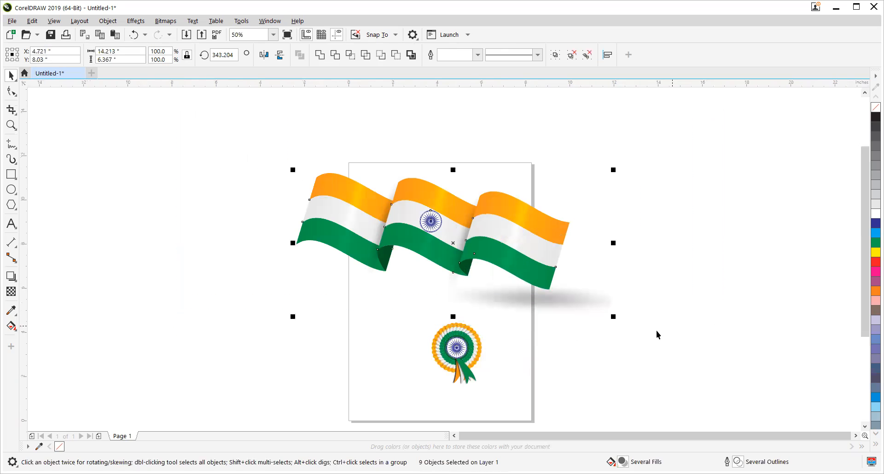
pyautogui.moveTo(613, 318); pyautogui.dragTo(519, 305)
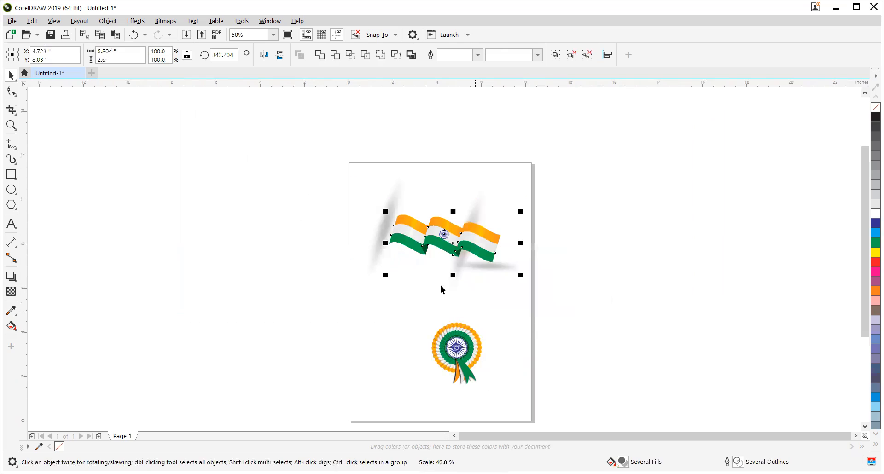
pyautogui.moveTo(450, 249); pyautogui.dragTo(438, 207)
# Step: Delete the leftover blurred shadow objects beneath the flag
pyautogui.click(377, 243)
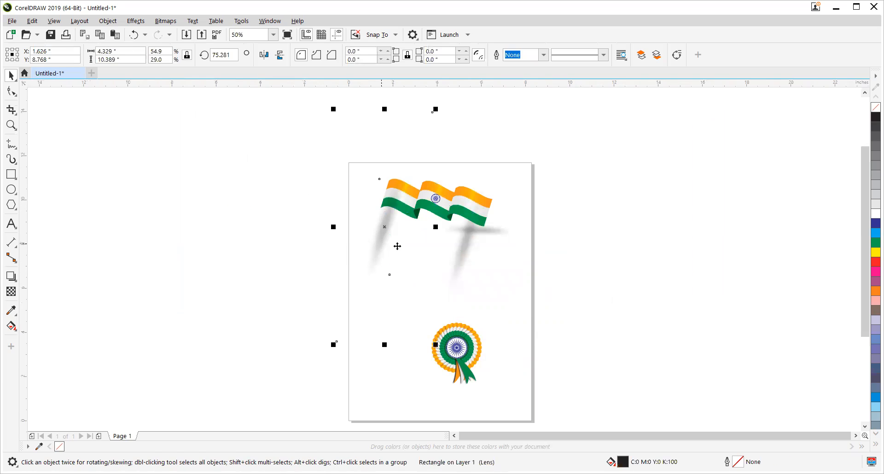
pyautogui.moveTo(413, 247); pyautogui.dragTo(468, 239)
pyautogui.press('Delete')
pyautogui.click(468, 232)
pyautogui.press('Delete')
# Step: Position the flag near the top edge of the page and the rosette in its lower-right corner
pyautogui.moveTo(354, 159); pyautogui.dragTo(511, 244)
pyautogui.moveTo(465, 201); pyautogui.dragTo(476, 266)
pyautogui.moveTo(402, 302); pyautogui.dragTo(498, 395)
pyautogui.moveTo(463, 343); pyautogui.dragTo(497, 365)
pyautogui.click(71, 192)
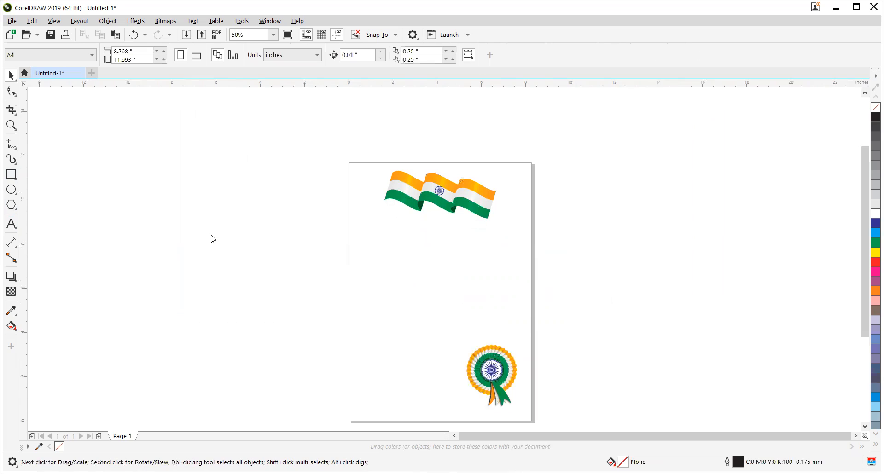
# Step: Add a paragraph text frame about 6.65 by 4.71 inches below the flag and fill it with several lines of random placeholder text
pyautogui.press('F8')
pyautogui.moveTo(369, 224); pyautogui.dragTo(515, 328)
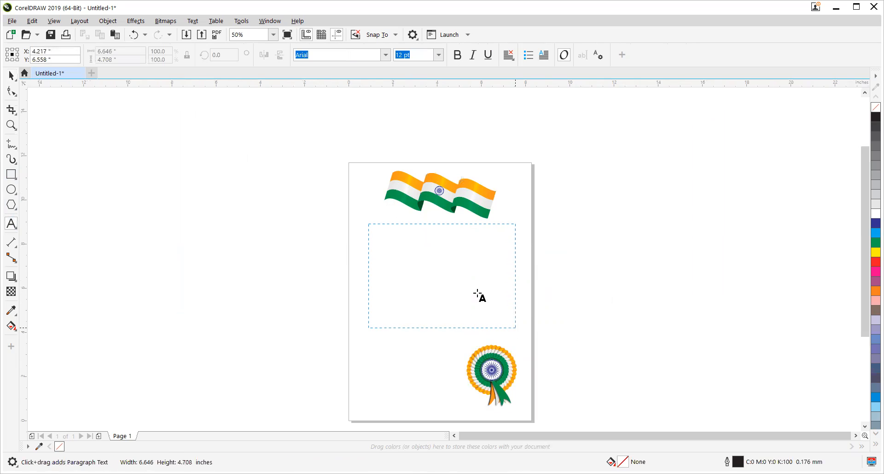
pyautogui.write(';lskjgas;ldfgkj sdf;glksdj sdfg')
pyautogui.press('Return')
pyautogui.write('sd ;lsdkfjhgs')
pyautogui.press('Return')
pyautogui.write('dg sd;flgksd')
pyautogui.press('Return')
pyautogui.write(';gsd;flgjkisa')
pyautogui.press('Return')
pyautogui.write('dgsjd g;lsdkgjsdlgkhjsd')
pyautogui.press('Return')
pyautogui.write("g';sd jg;lsdkfg s dgnsdf;lgjksdf g")
pyautogui.press('Return')
pyautogui.write("s'dpfk gs;dlfkgjs d'gsdof gs;ldfknjg sdfg;kjdfg;lkdfjg")
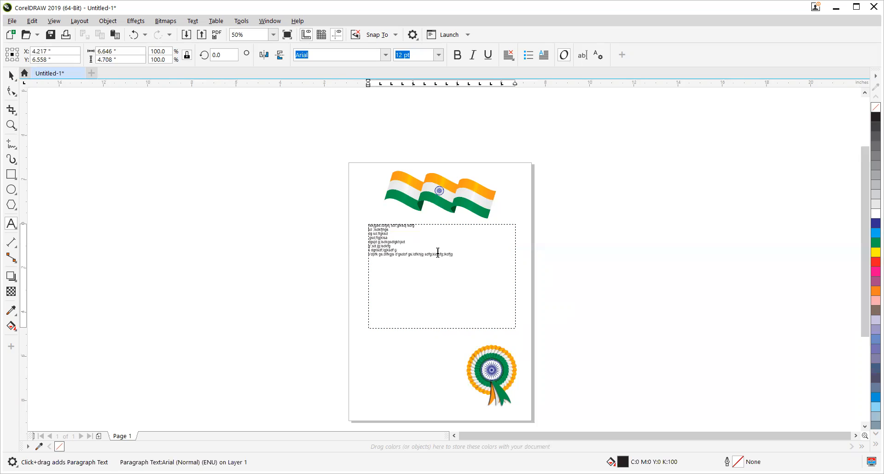
pyautogui.hotkey('alt', 's')
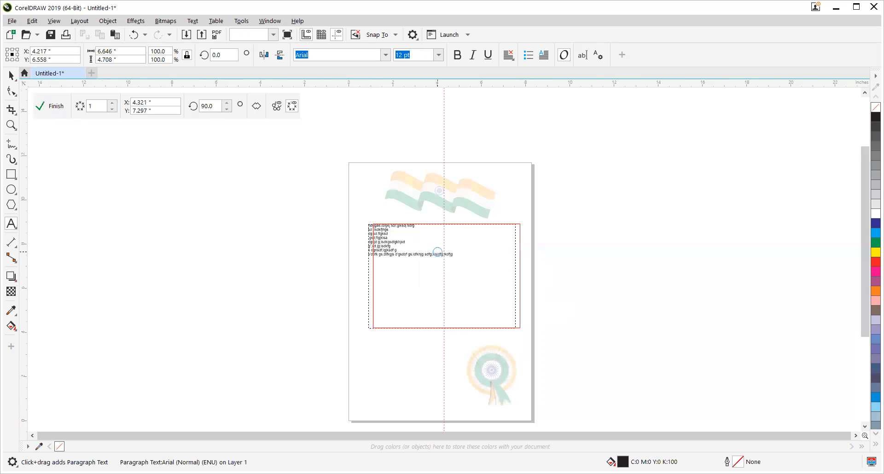
pyautogui.press('i')
pyautogui.hotkey('alt', 'Return')
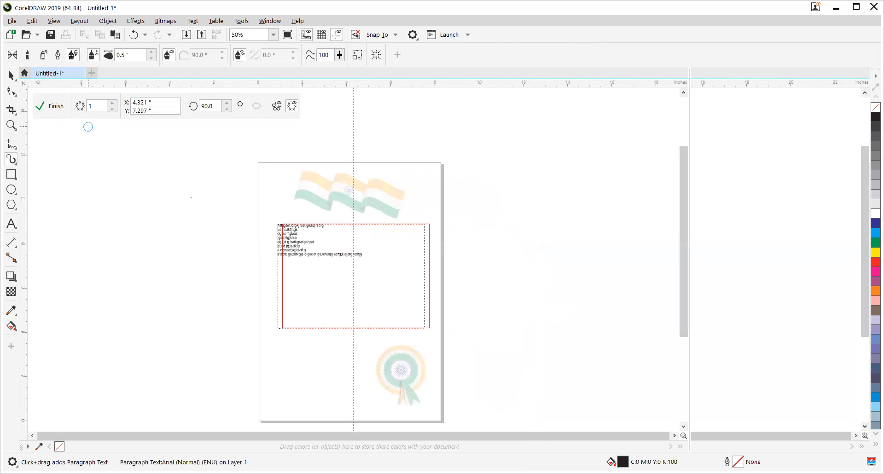
pyautogui.click(42, 104)
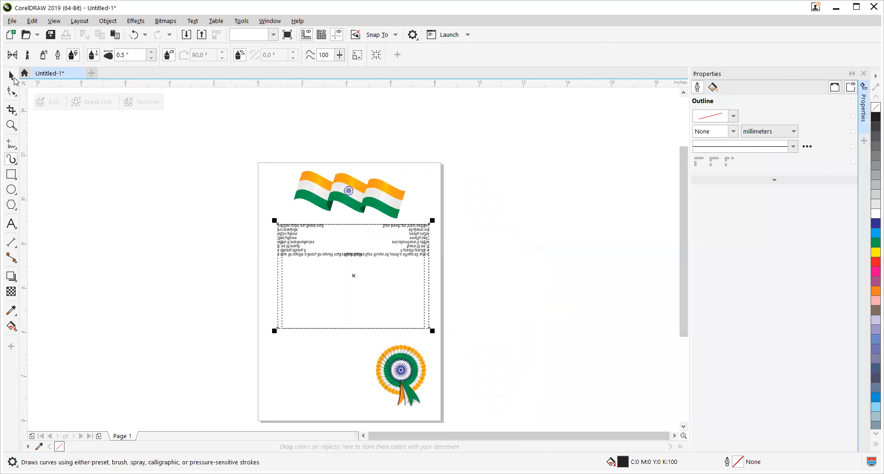
# Step: Remove the symmetry effect that mirrors the paragraph text
pyautogui.press('z')
pyautogui.moveTo(229, 153); pyautogui.dragTo(467, 382)
pyautogui.moveTo(383, 231); pyautogui.dragTo(377, 250)
pyautogui.press('Escape')
pyautogui.click(305, 235)
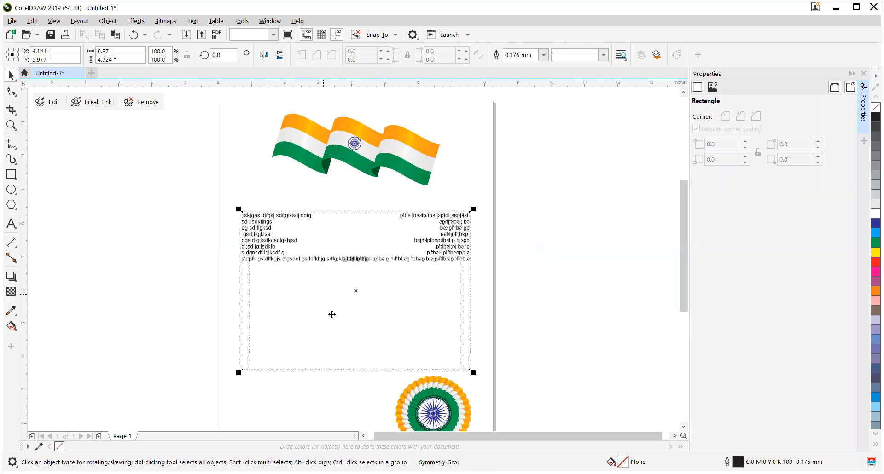
pyautogui.click(141, 101)
pyautogui.click(353, 374)
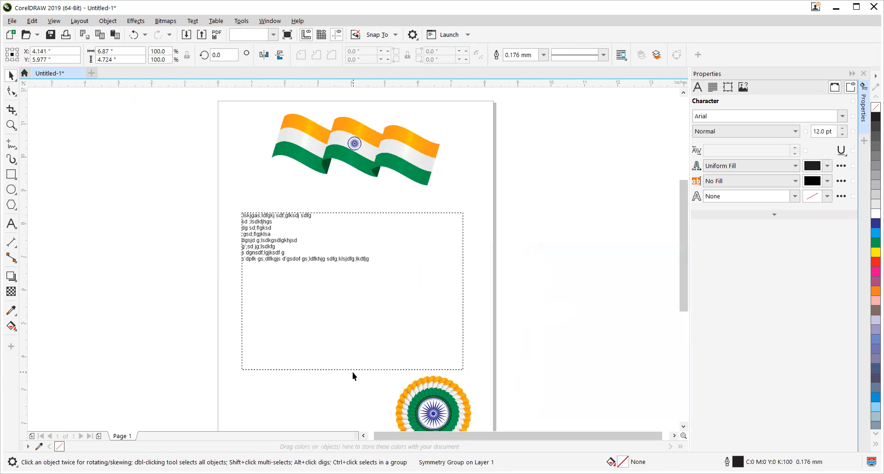
# Step: Shrink the paragraph text frame to about 2.56 inches high, narrow it, and move it to the middle of the page above the rosette
pyautogui.click(344, 346)
pyautogui.moveTo(353, 374); pyautogui.dragTo(340, 308)
pyautogui.moveTo(465, 255); pyautogui.dragTo(383, 255)
pyautogui.moveTo(327, 278); pyautogui.dragTo(351, 317)
pyautogui.click(11, 224)
pyautogui.click(255, 201)
pyautogui.write(';lkj;lkj')
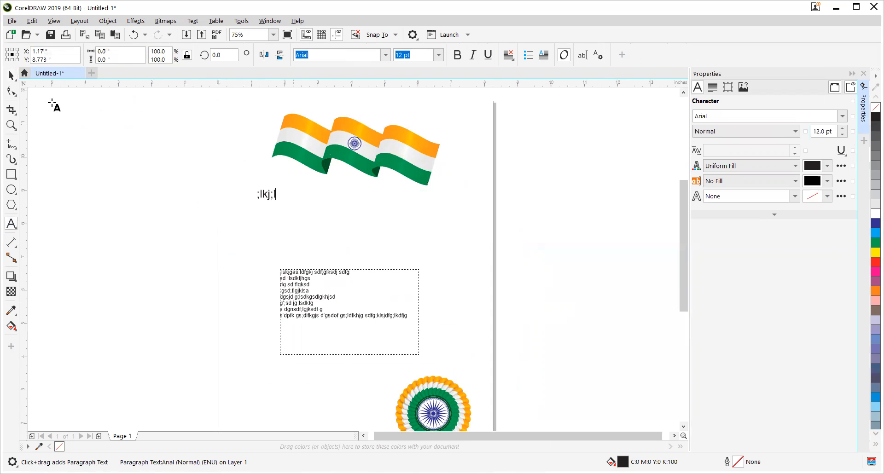
pyautogui.press('Return')
pyautogui.write('l;kj;lkj')
pyautogui.press('Return')
pyautogui.write('lkjhk;h')
pyautogui.press('Return')
pyautogui.write('lkjhk')
pyautogui.press('Return')
pyautogui.write(',jhlkjh')
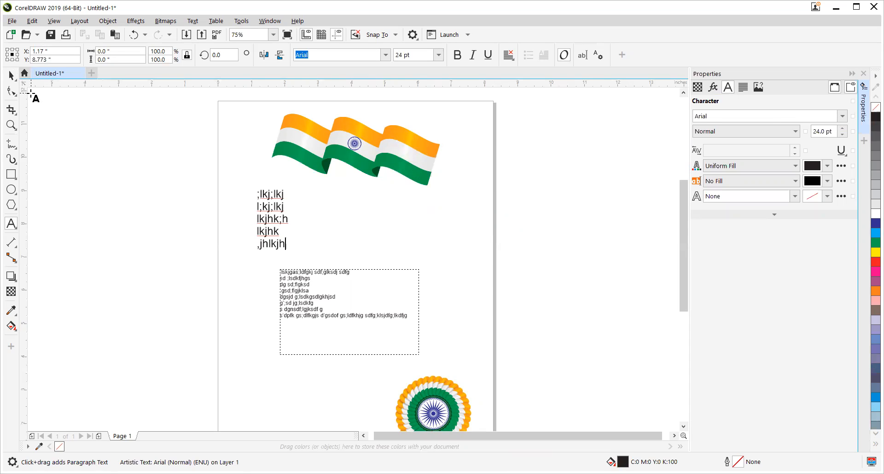
pyautogui.click(11, 76)
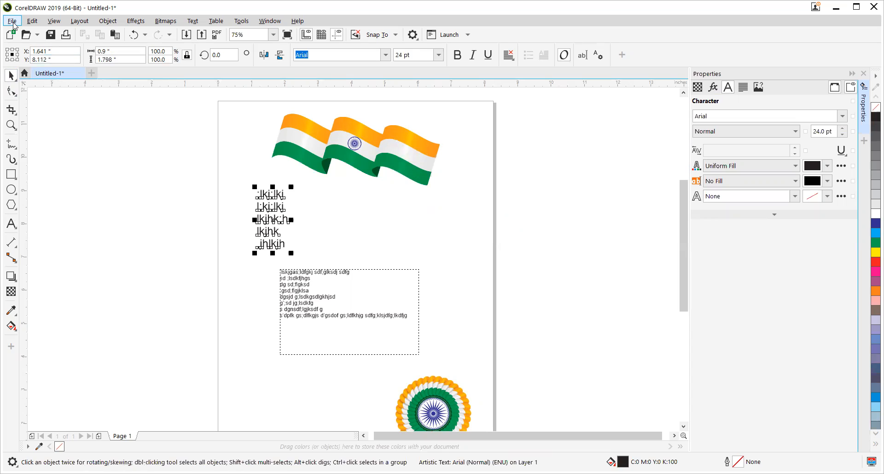
pyautogui.press('Delete')
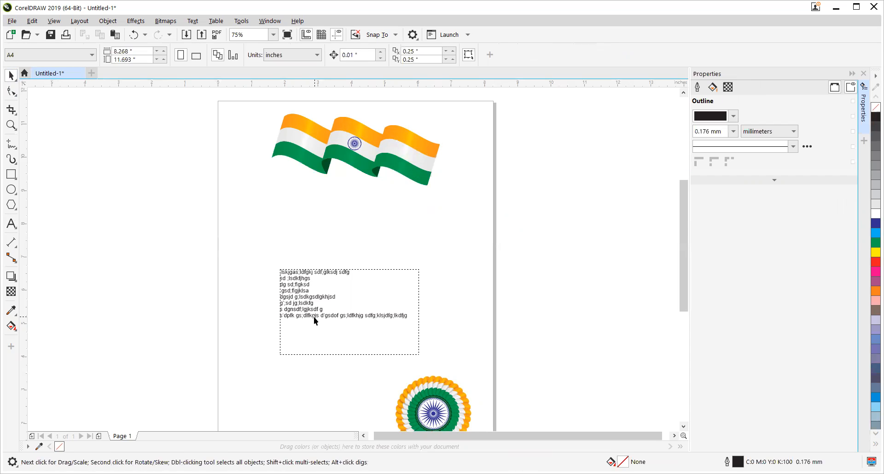
# Step: Widen the paragraph text frame slightly to about 4.3 inches
pyautogui.click(315, 316)
pyautogui.moveTo(423, 313); pyautogui.dragTo(427, 313)
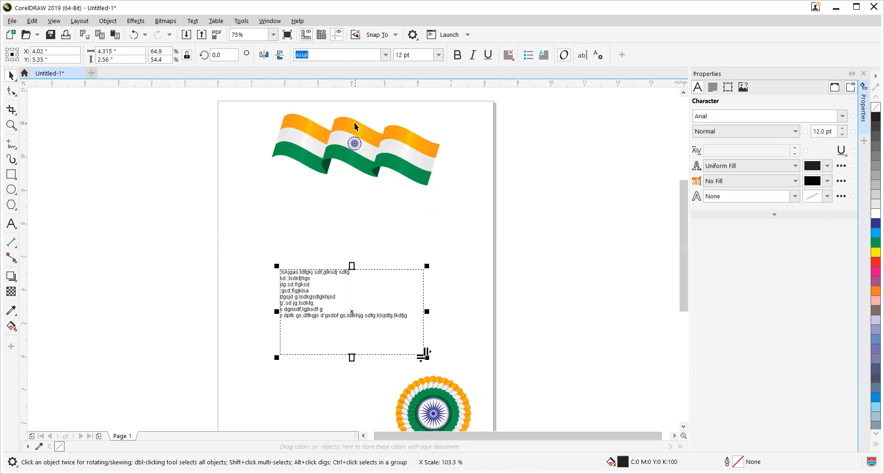
# Step: Draw a rectangular border about 7.36 by 11.19 inches just inside the page edges, enclosing the flag, text and rosette
pyautogui.click(11, 174)
pyautogui.scroll(-2, 193, 181)
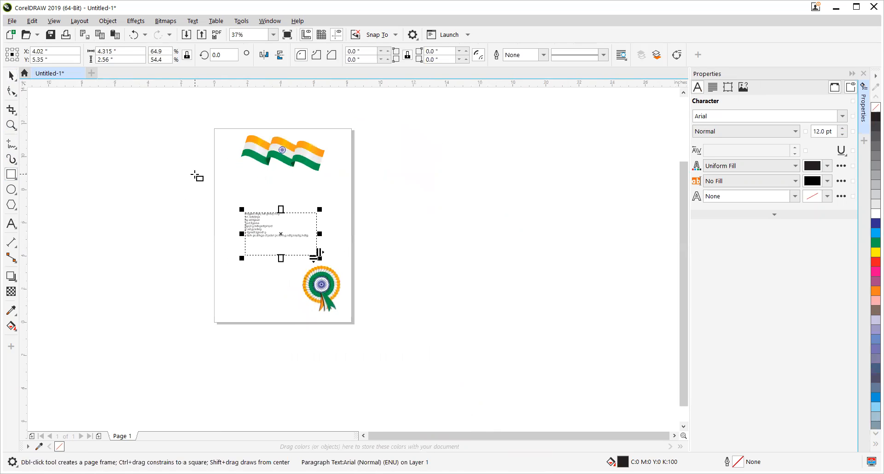
pyautogui.moveTo(225, 132); pyautogui.dragTo(347, 317)
pyautogui.click(7, 78)
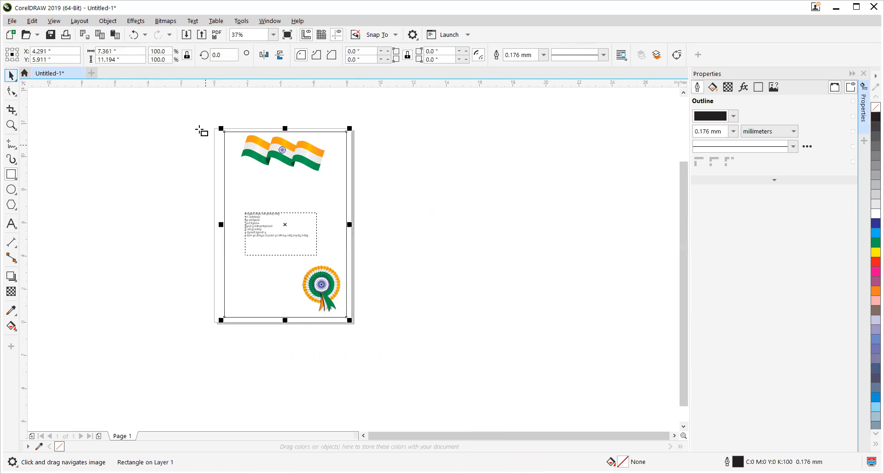
pyautogui.press('z')
pyautogui.moveTo(200, 110); pyautogui.dragTo(367, 342)
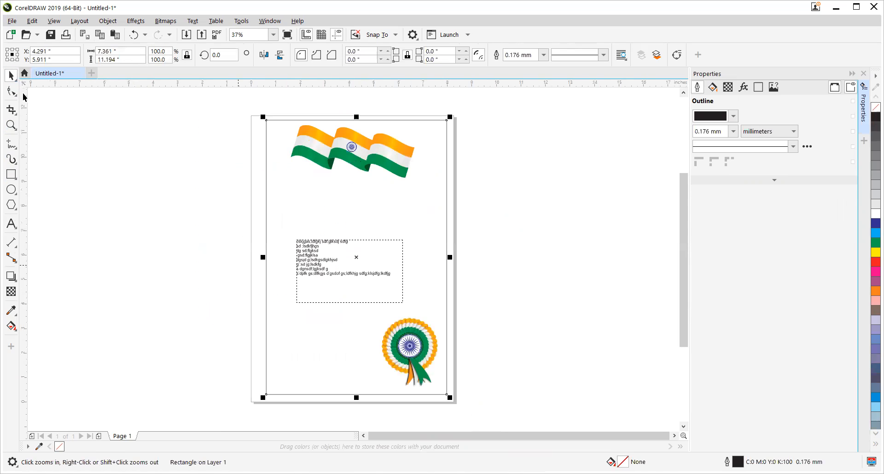
# Step: Open the Print Merge setup for creating or loading a merge
pyautogui.click(12, 20)
pyautogui.moveTo(72, 245)
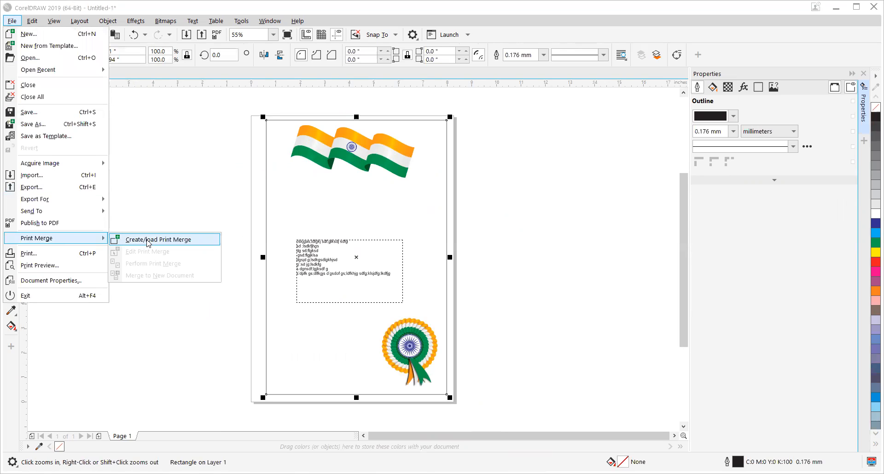
pyautogui.click(147, 240)
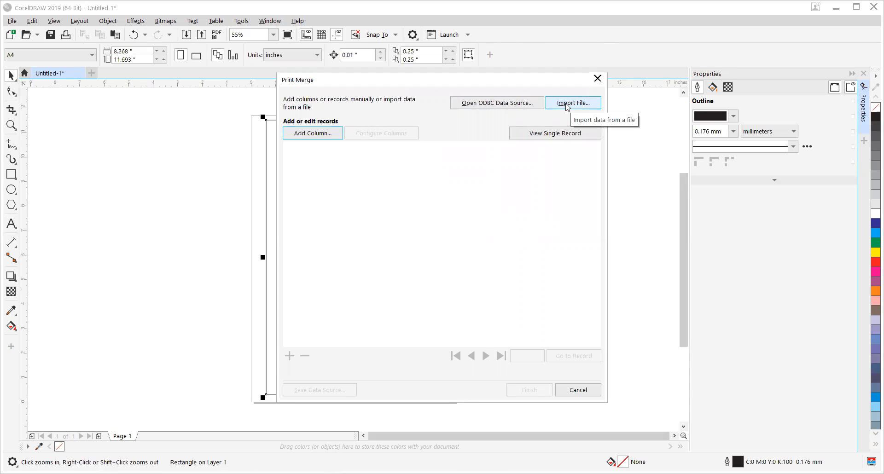
# Step: Add two text columns named Name and Address to the merge data
pyautogui.click(307, 138)
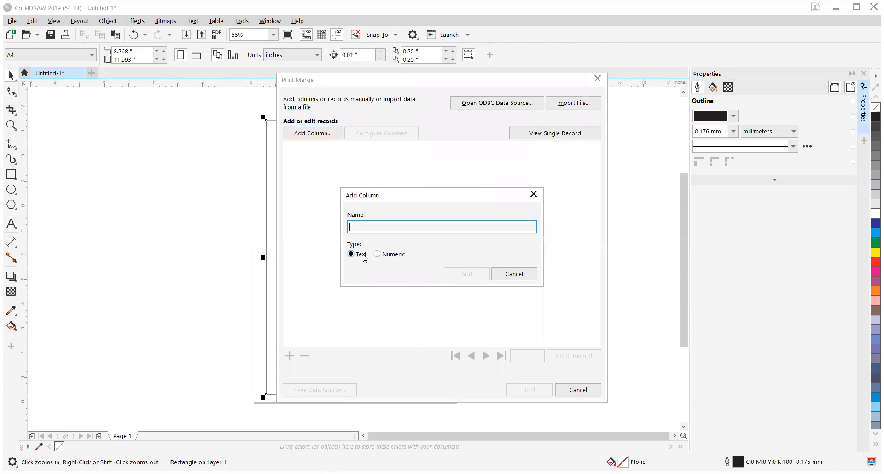
pyautogui.write('Name')
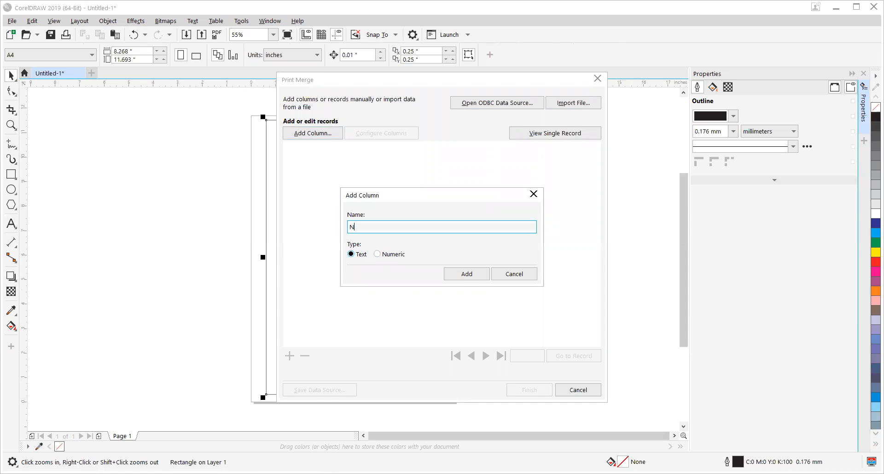
pyautogui.click(466, 273)
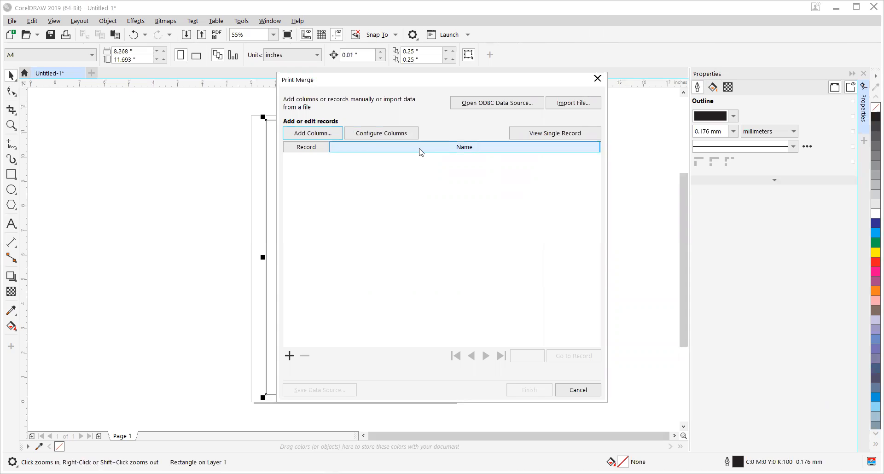
pyautogui.click(327, 138)
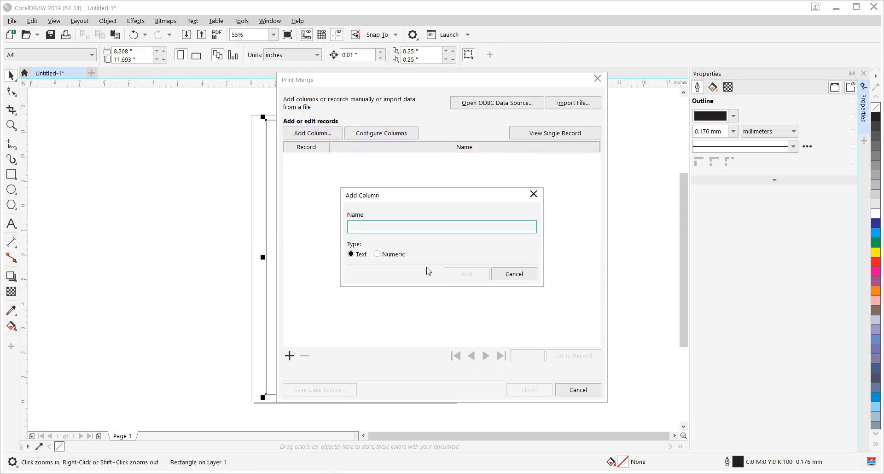
pyautogui.write('Adde')
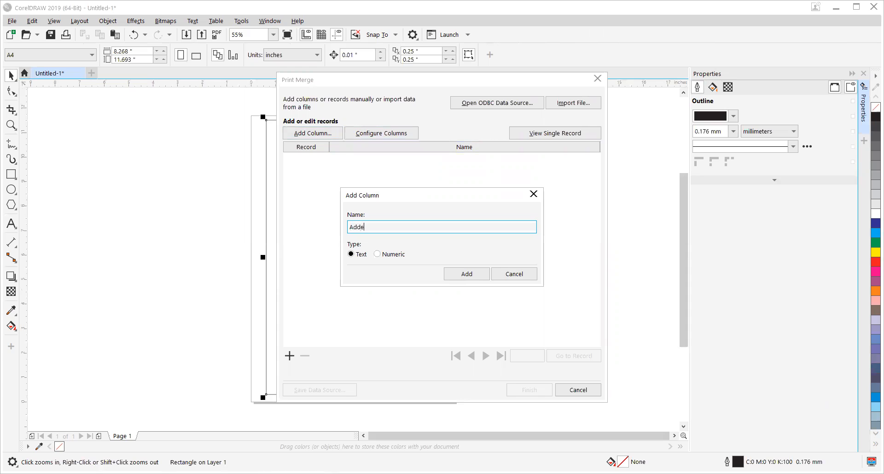
pyautogui.write('ress')
pyautogui.click(451, 275)
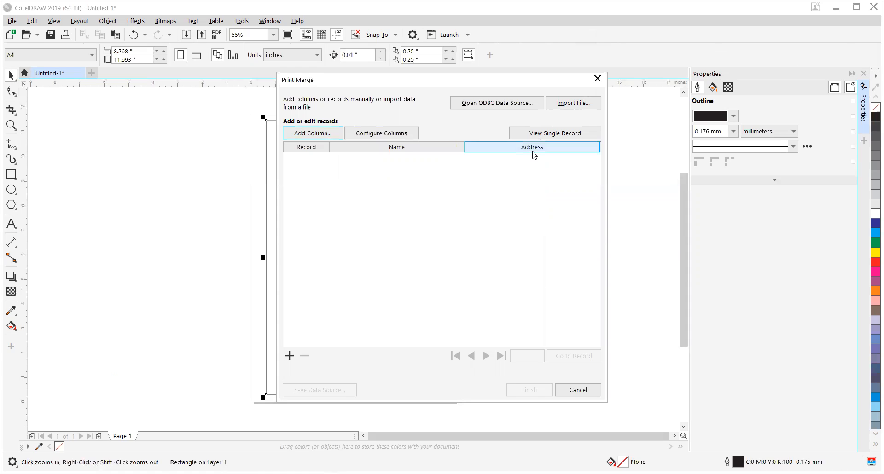
# Step: Add two more text columns named Adress1 and City to the merge data
pyautogui.click(330, 135)
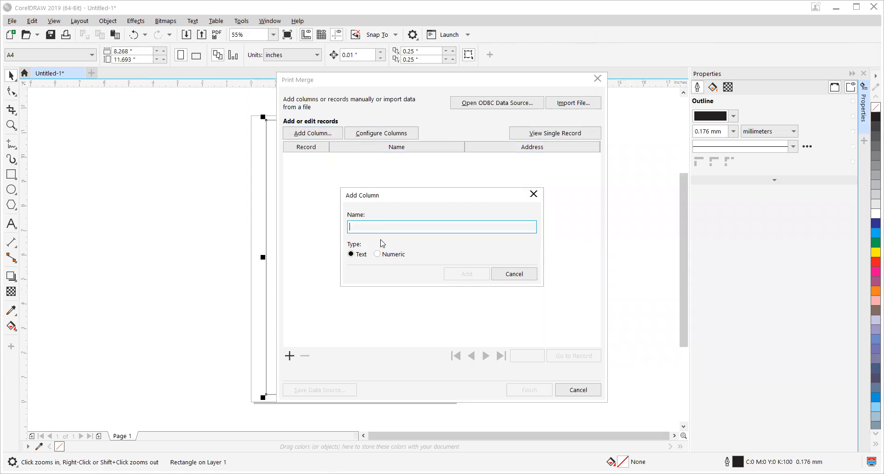
pyautogui.write('Afl')
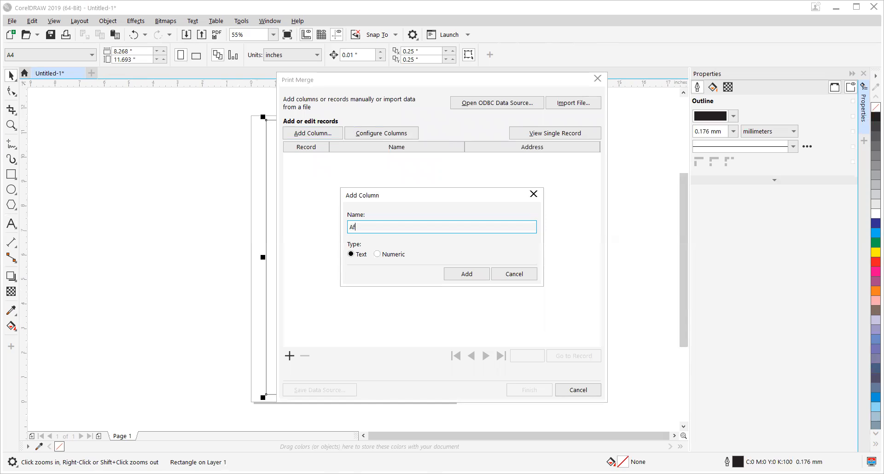
pyautogui.write('dress1')
pyautogui.click(463, 274)
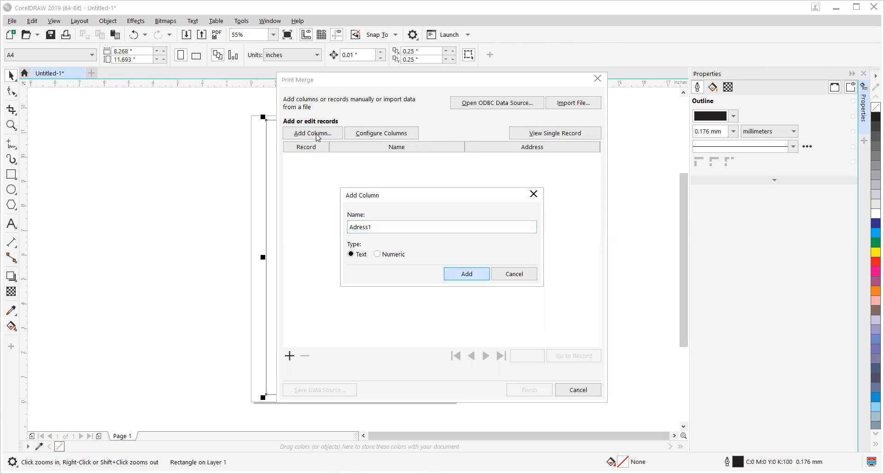
pyautogui.click(318, 137)
pyautogui.write('City')
pyautogui.click(478, 275)
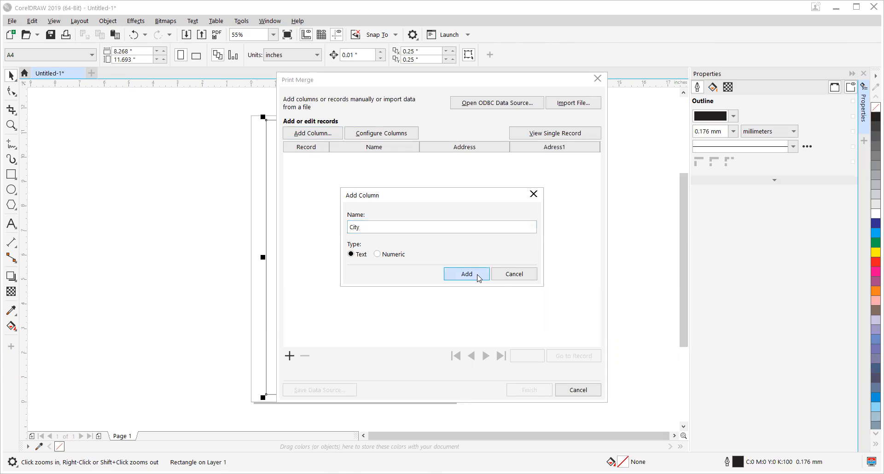
# Step: Add the last two text columns, named "Pin code:" and Mobile, to the merge data
pyautogui.click(317, 137)
pyautogui.write('P')
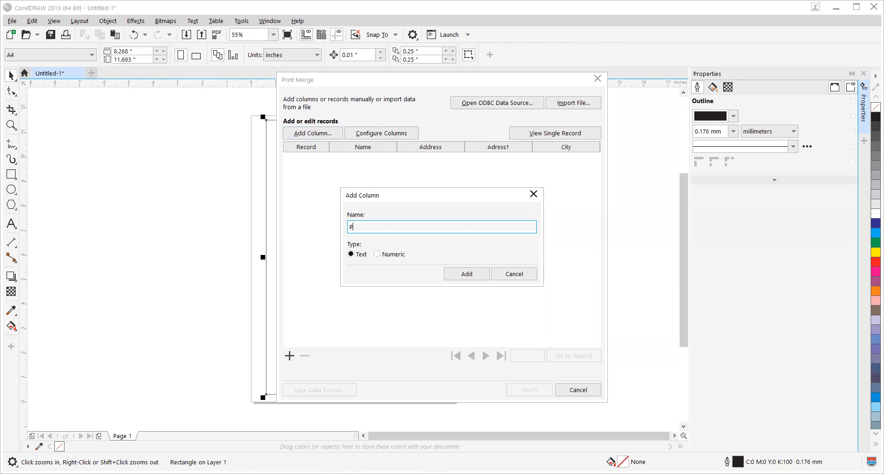
pyautogui.write('in code:')
pyautogui.click(467, 275)
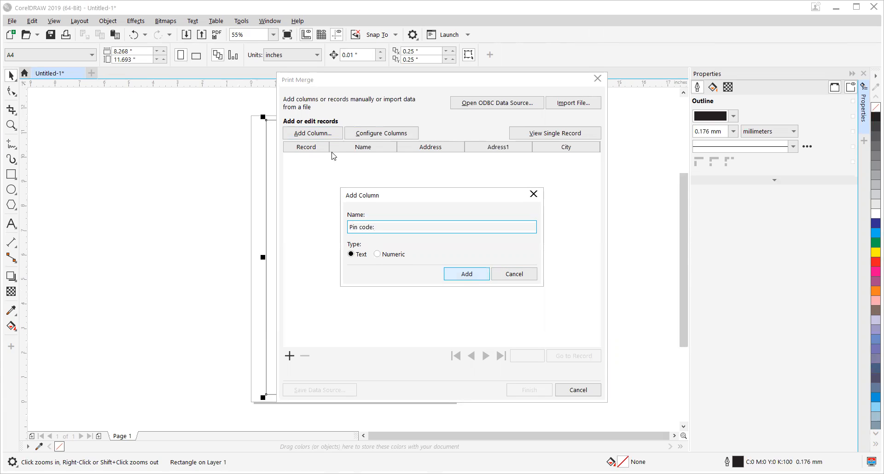
pyautogui.click(313, 133)
pyautogui.write('Mobile')
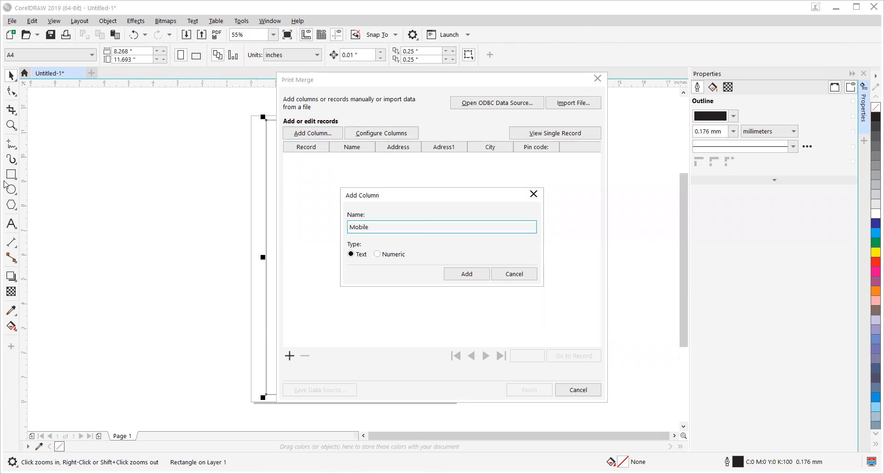
pyautogui.click(453, 274)
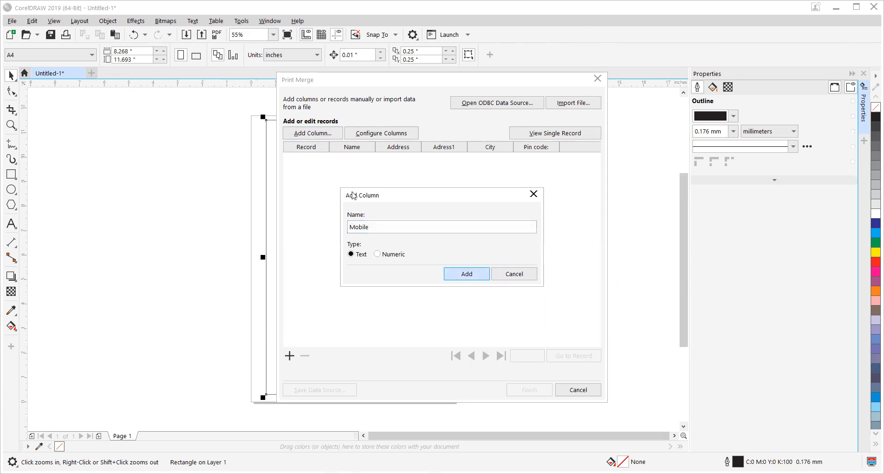
pyautogui.press('Return')
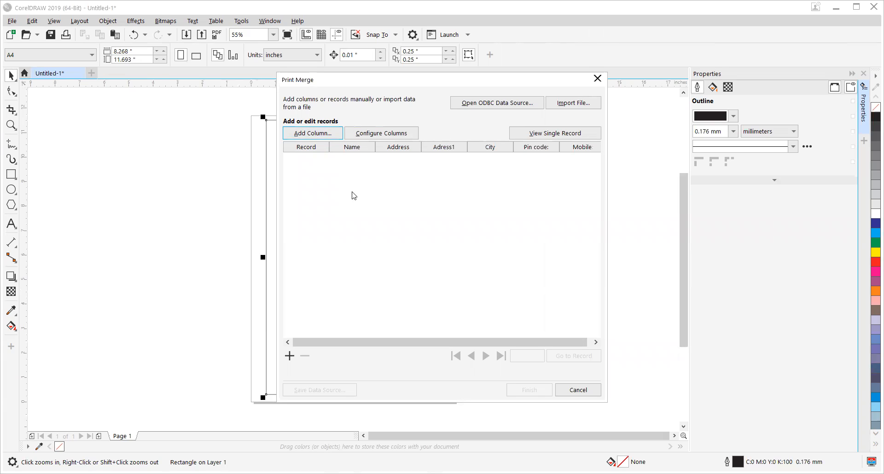
pyautogui.click(313, 174)
pyautogui.click(547, 139)
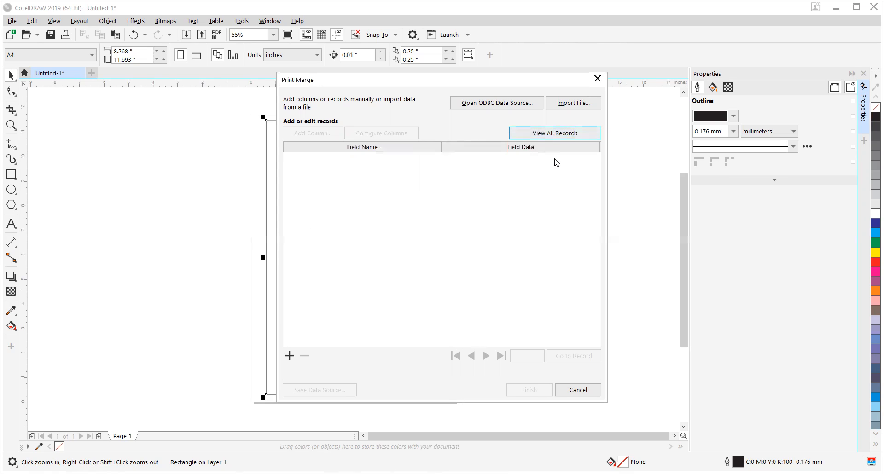
pyautogui.click(557, 134)
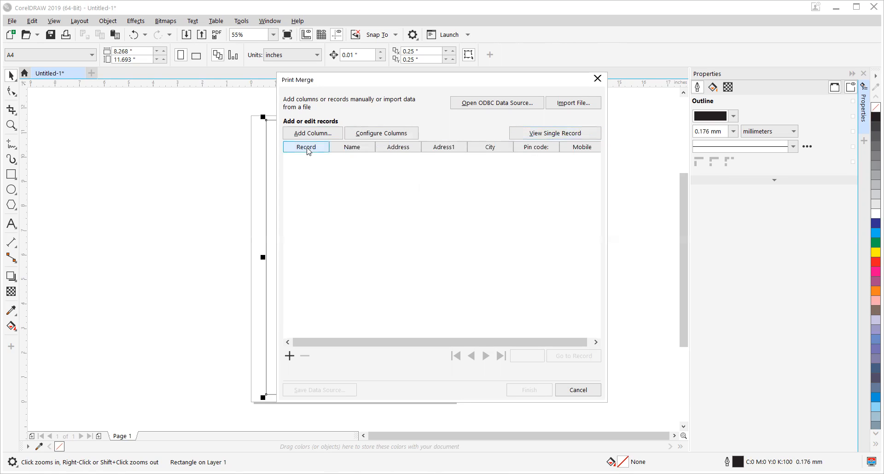
pyautogui.click(363, 134)
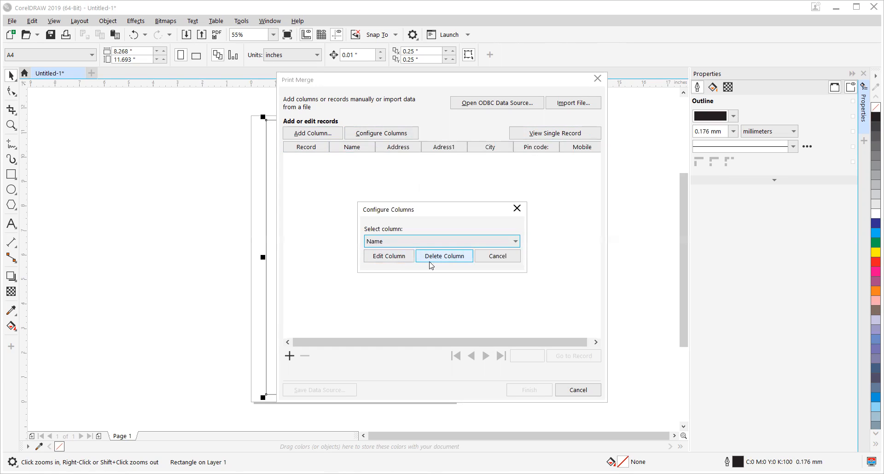
pyautogui.click(496, 261)
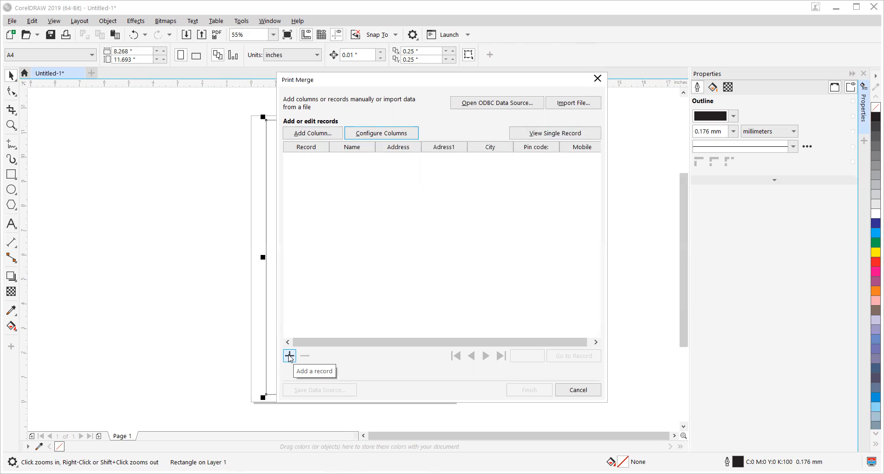
# Step: Add three empty records to the merge data
pyautogui.click(289, 355)
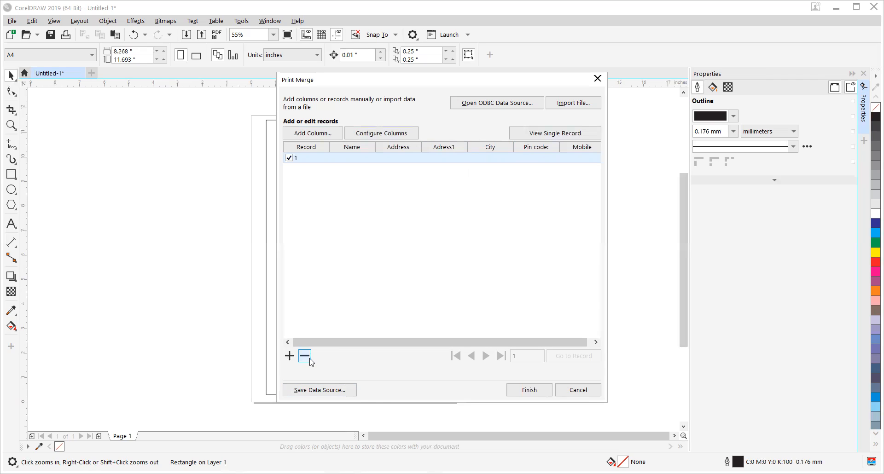
pyautogui.click(294, 357)
pyautogui.click(289, 356)
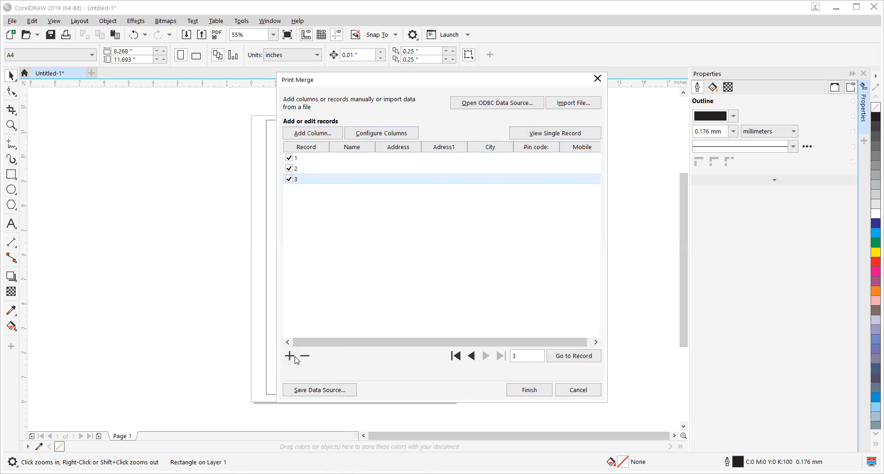
pyautogui.click(314, 159)
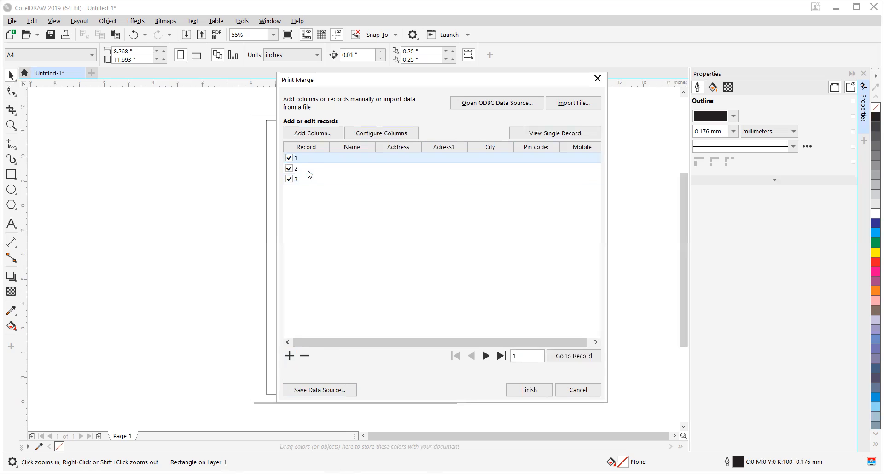
pyautogui.click(308, 169)
pyautogui.click(347, 158)
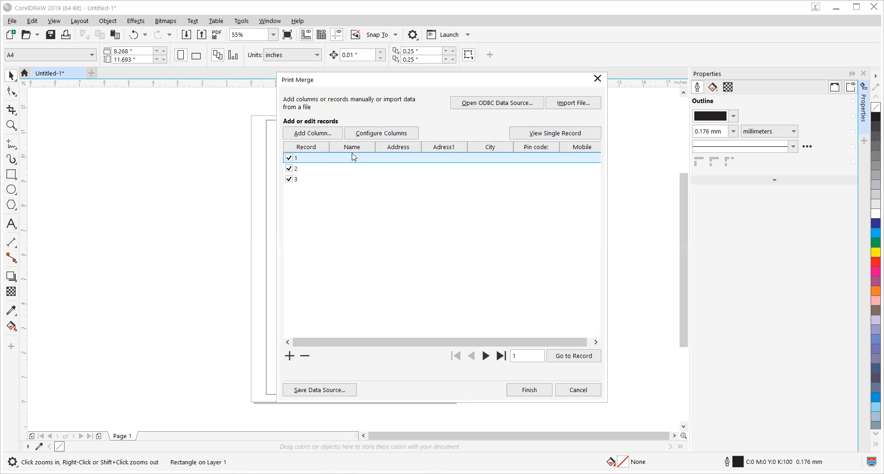
pyautogui.click(381, 133)
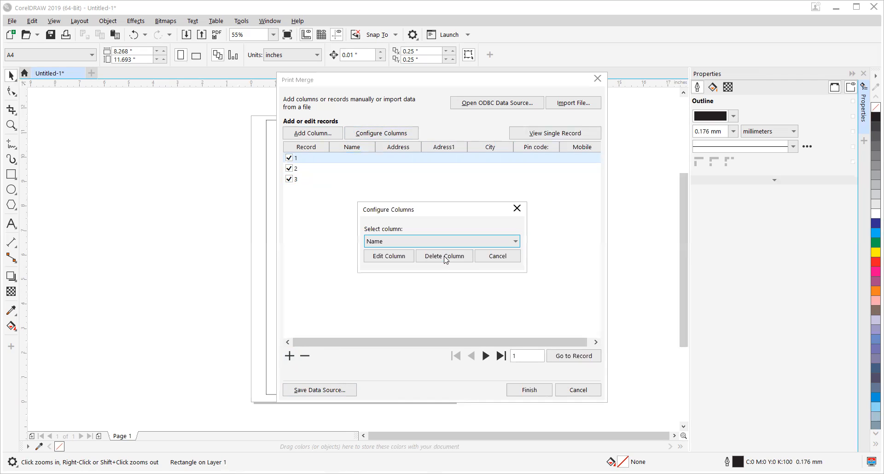
pyautogui.click(492, 258)
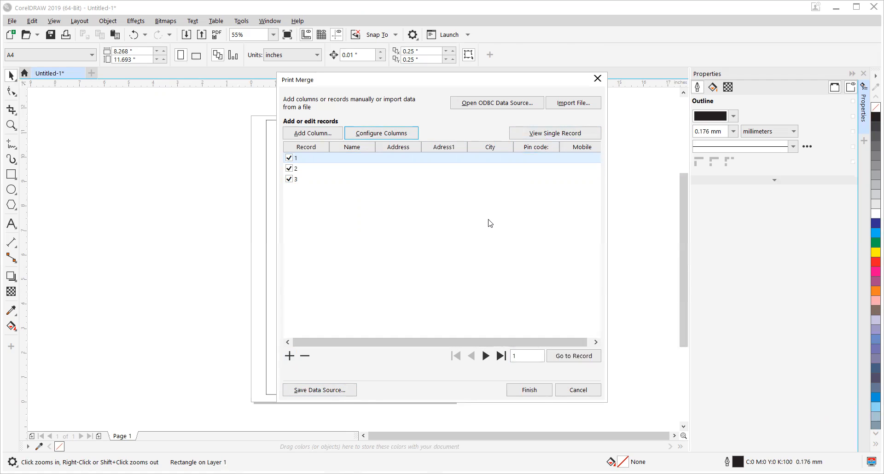
# Step: Finish the merge data setup and move the floating Print Merge window beside the page
pyautogui.click(529, 389)
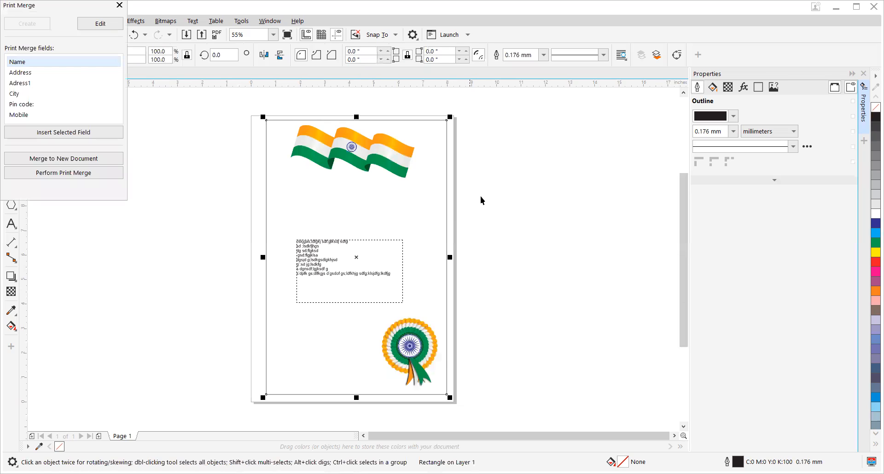
pyautogui.moveTo(32, 5); pyautogui.dragTo(102, 87)
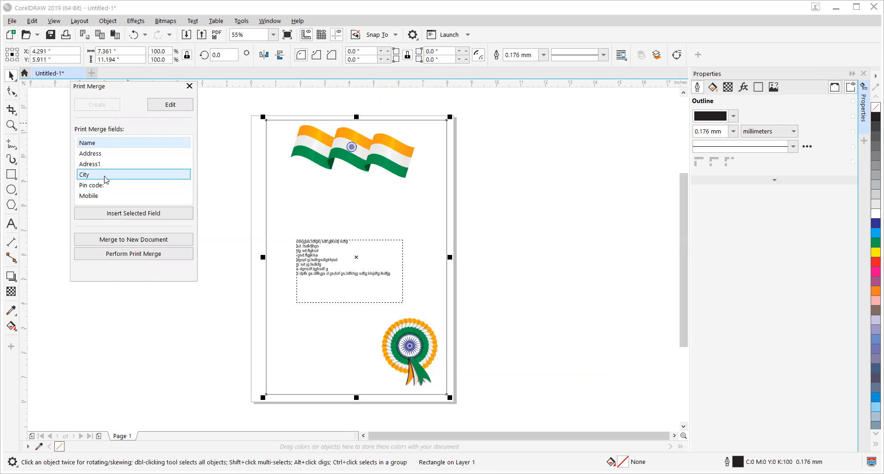
# Step: Reopen the merge data for editing, try to enter a person's name in record 1, and set its Address to kk
pyautogui.click(164, 107)
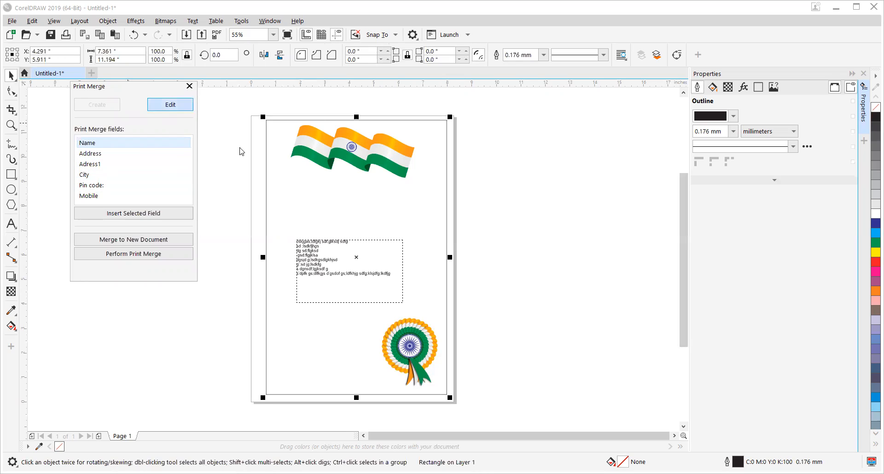
pyautogui.click(329, 161)
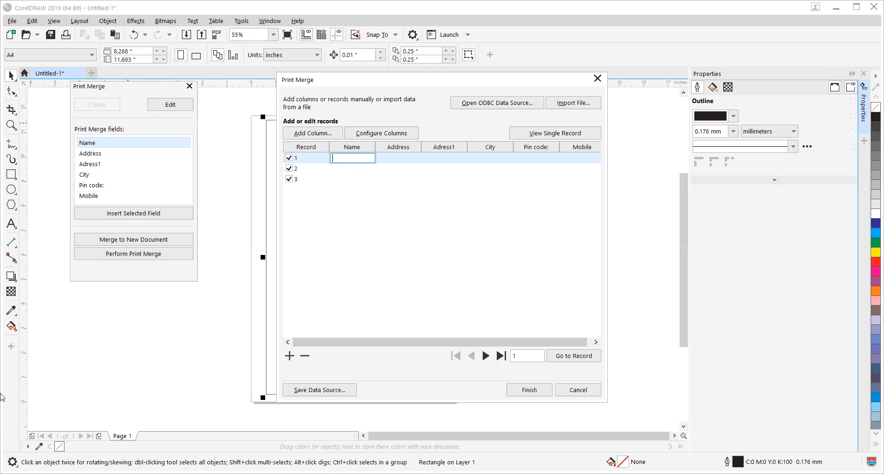
pyautogui.press('Tab')
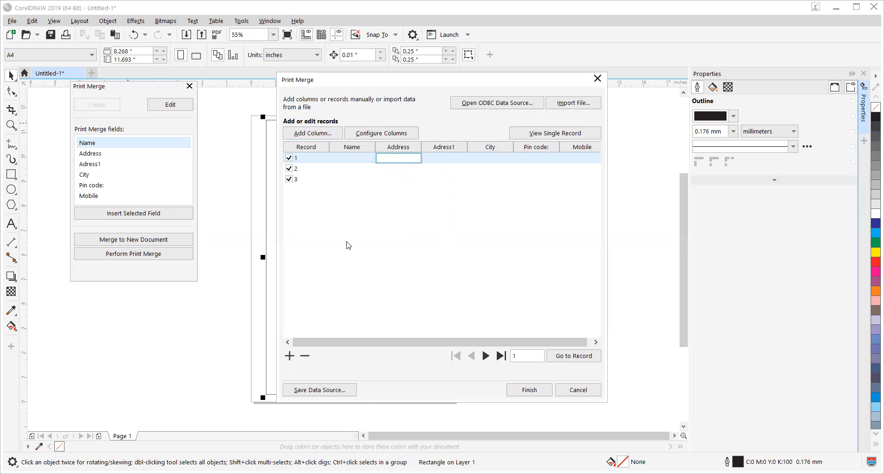
pyautogui.write('kk')
pyautogui.press('Return')
# Step: Enter the person's full name in the Name field of record 1
pyautogui.click(360, 159)
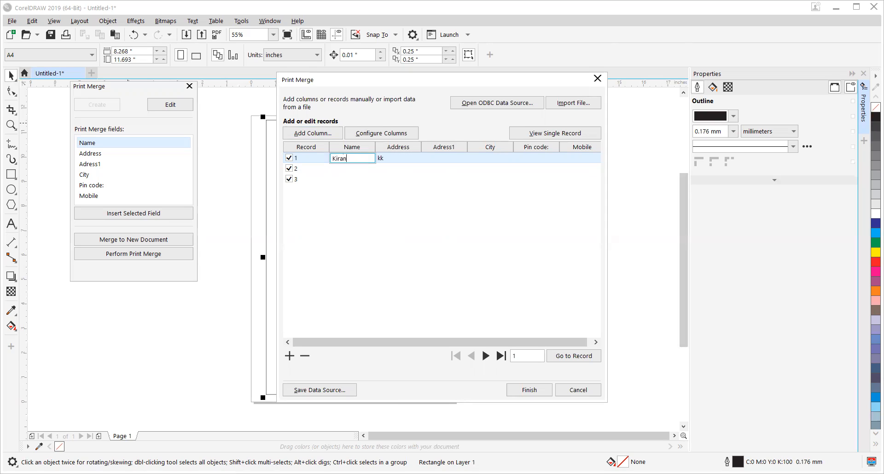
pyautogui.write('fi')
pyautogui.press('BackSpace')
pyautogui.press('BackSpace')
pyautogui.write('di')
# Step: Try to replace record 1's Address entry with a street address
pyautogui.click(406, 158)
pyautogui.click(399, 157)
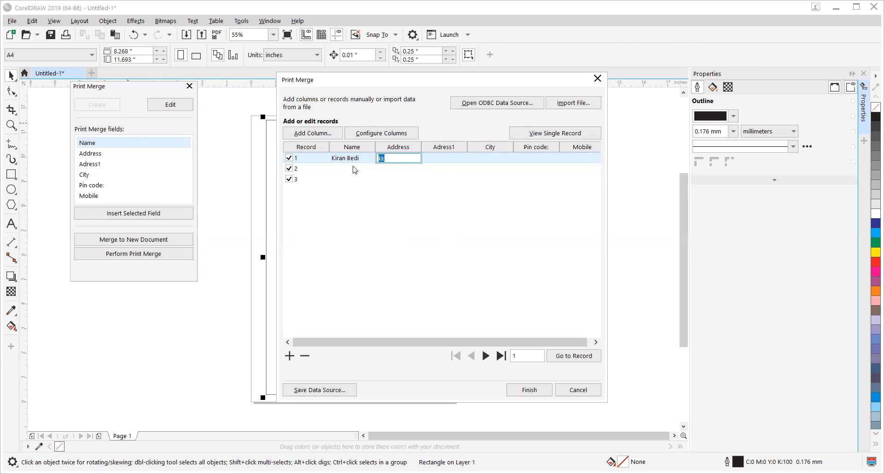
pyautogui.write('Rajou')
pyautogui.press('BackSpace')
pyautogui.press('BackSpace')
pyautogui.press('BackSpace')
pyautogui.press('BackSpace')
pyautogui.write('atanada,')
pyautogui.press('Tab')
# Step: Enter the second address line in record 1's Adress1 field and select record 2
pyautogui.write('Bhasjkar Circle')
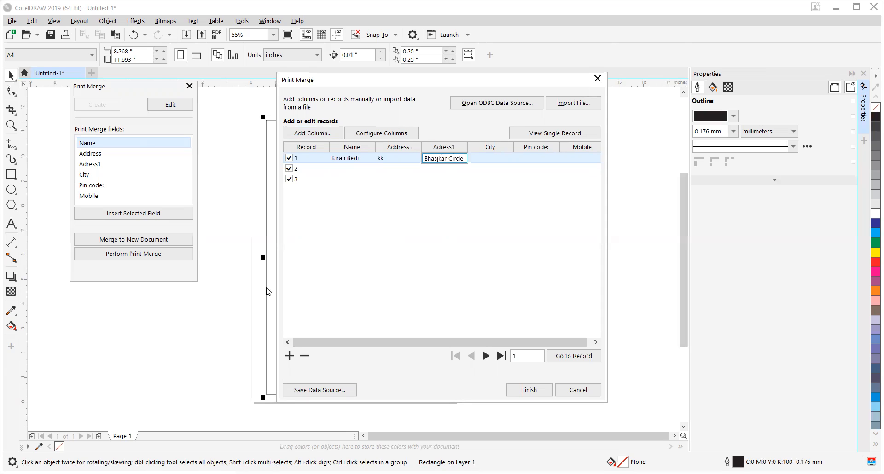
pyautogui.press('Return')
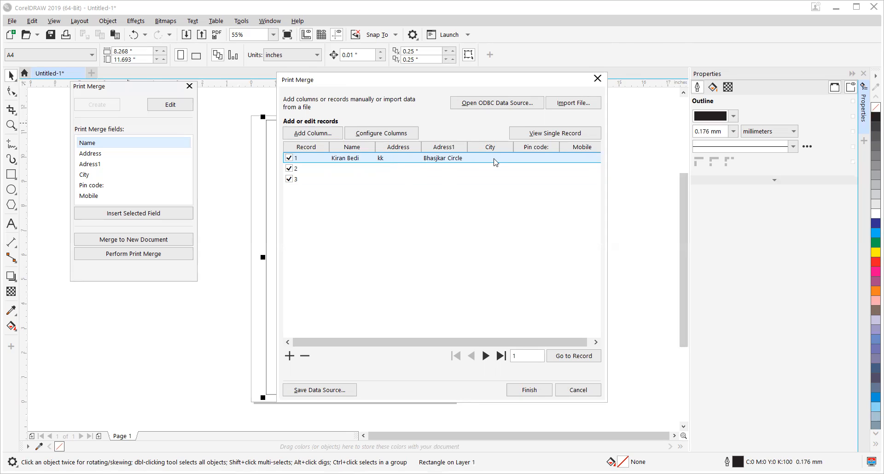
pyautogui.click(344, 169)
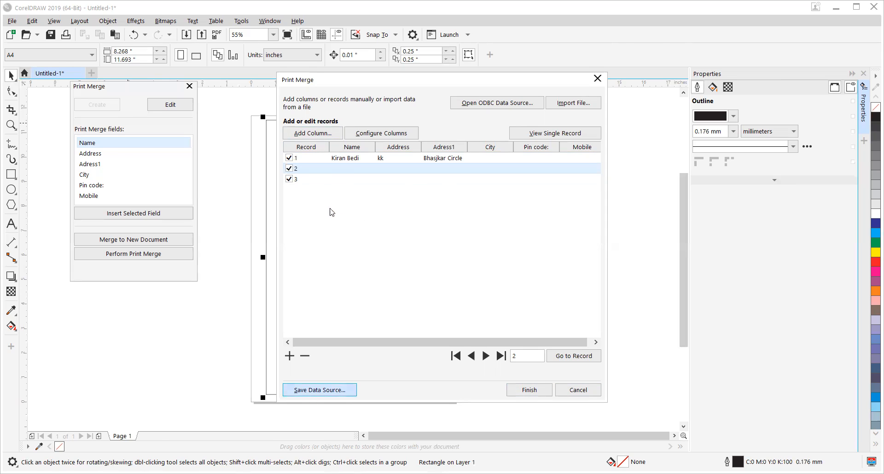
# Step: Save the merge data source as address in Rich Text Format on the Desktop and delete the blank records 2 and 3
pyautogui.write('address')
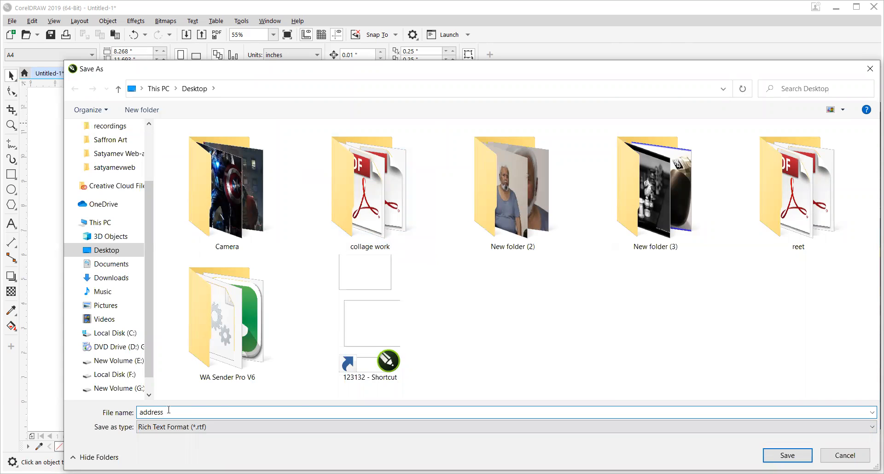
pyautogui.click(771, 457)
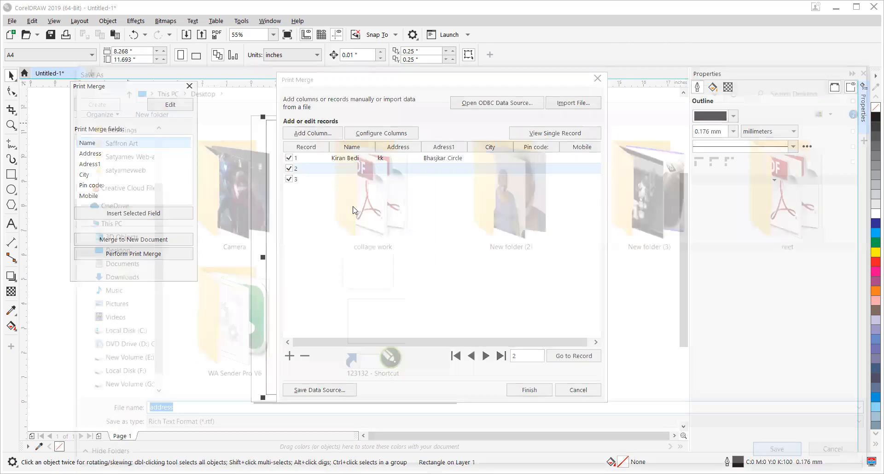
pyautogui.click(335, 158)
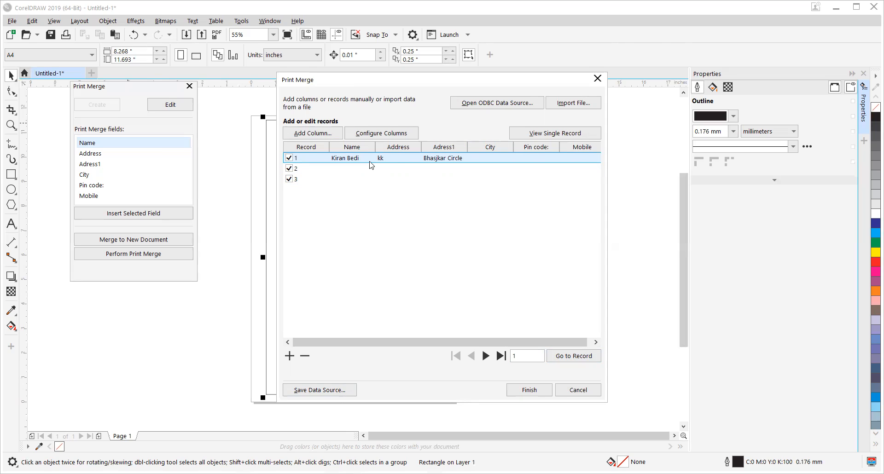
pyautogui.click(339, 172)
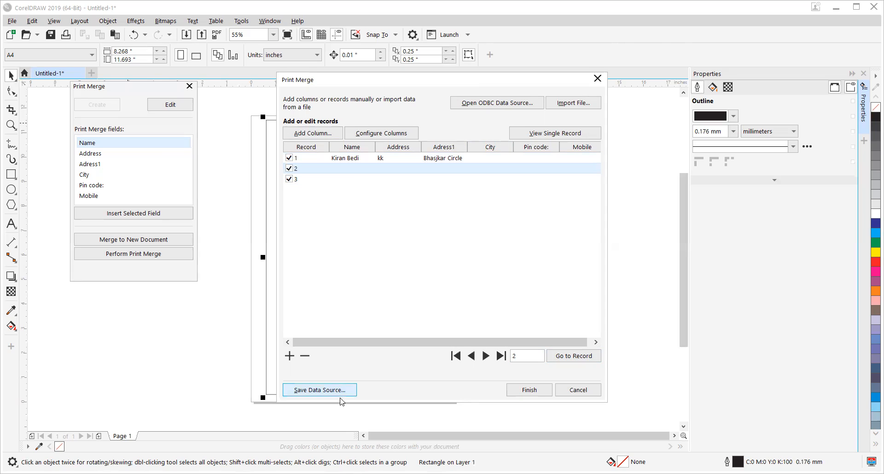
pyautogui.click(305, 356)
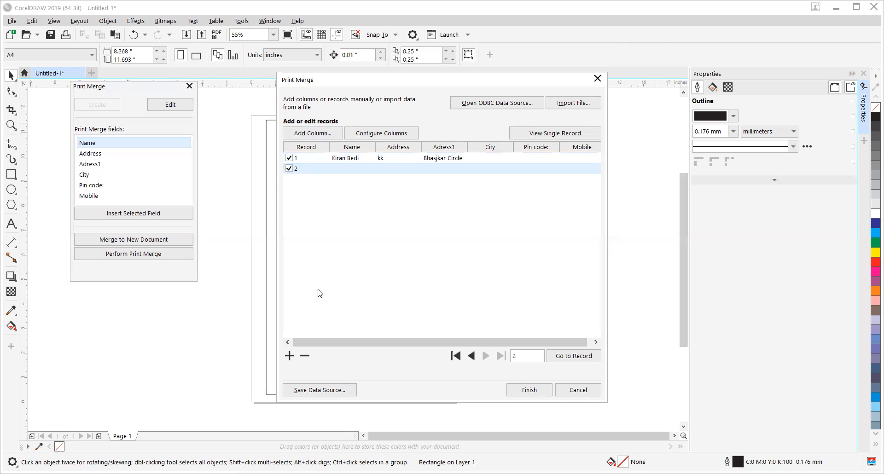
pyautogui.click(304, 355)
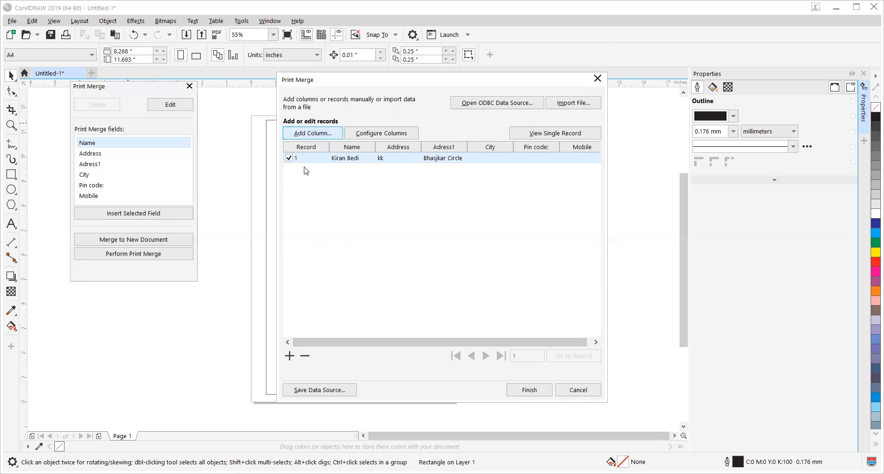
# Step: Add a new record 2 and enter the person's full name in its Name field
pyautogui.click(289, 356)
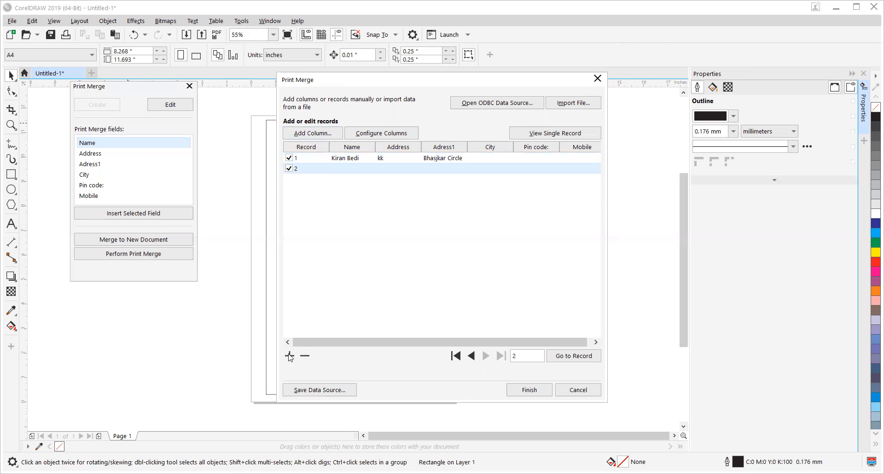
pyautogui.click(343, 172)
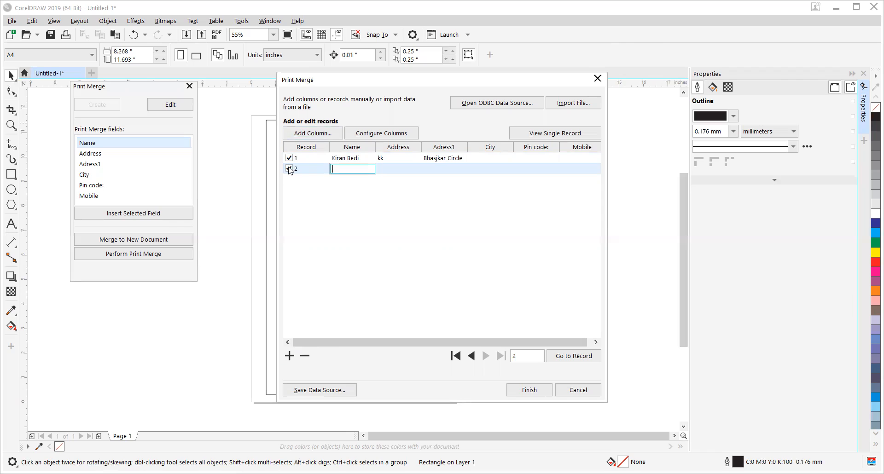
pyautogui.click(392, 172)
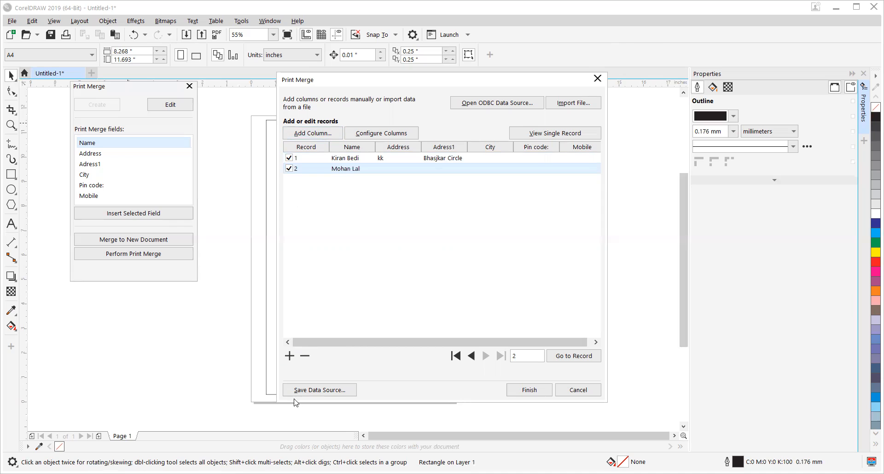
# Step: Add record 3 and enter the person's first name in its Name field
pyautogui.click(289, 356)
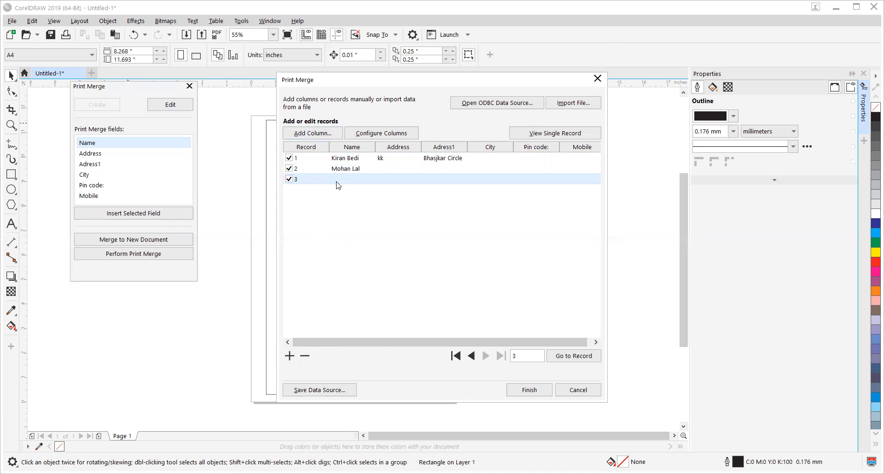
pyautogui.click(360, 179)
pyautogui.write('kishan')
pyautogui.press('Tab')
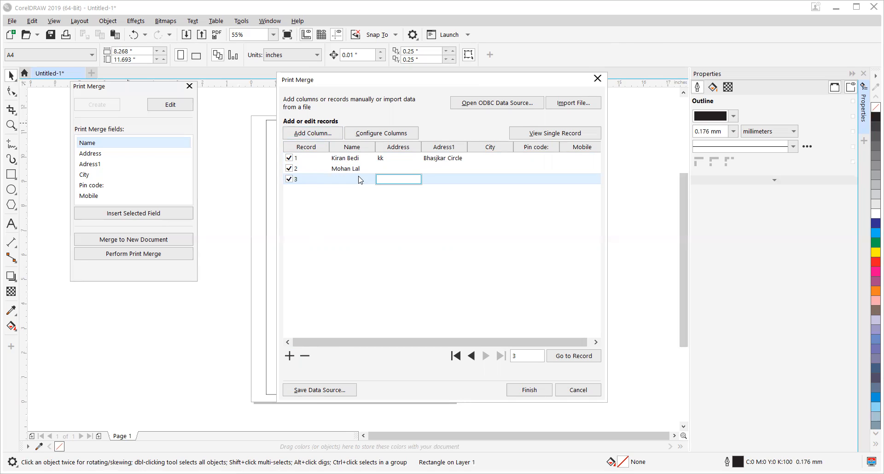
pyautogui.click(360, 178)
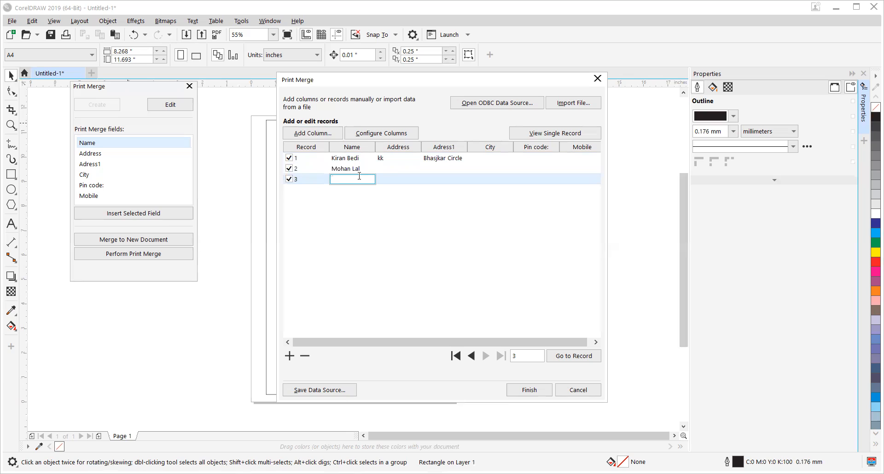
pyautogui.write('Kishan')
pyautogui.click(403, 181)
# Step: Add record 4 and fill in its Name field with the person's name
pyautogui.click(290, 355)
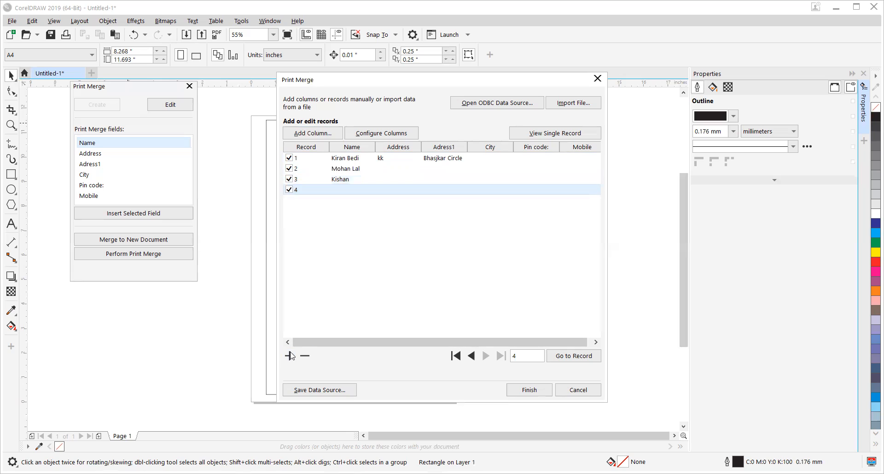
pyautogui.click(336, 193)
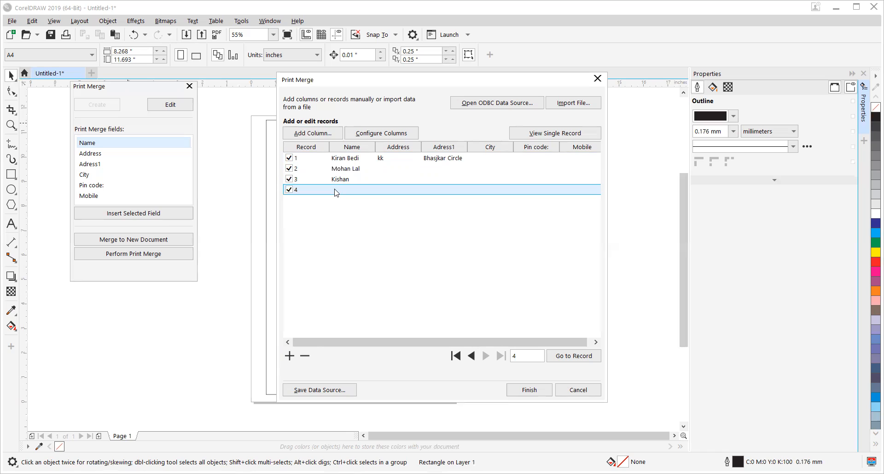
pyautogui.click(336, 192)
pyautogui.write('Ramlal')
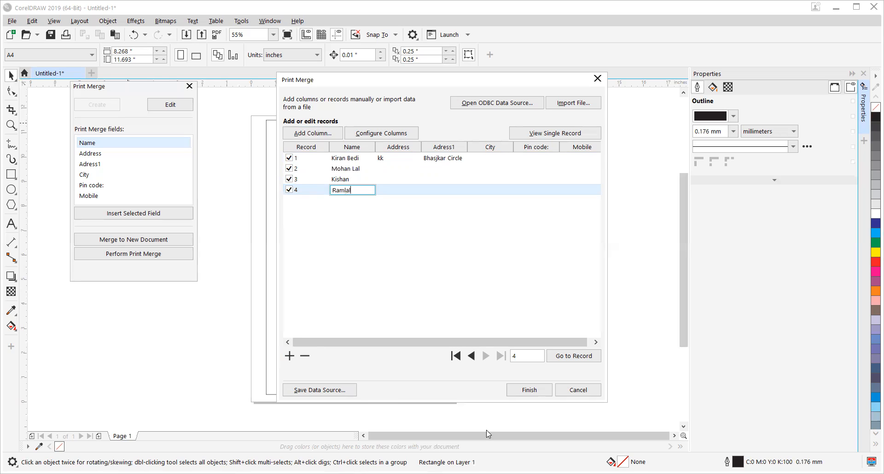
# Step: Save the data source over the existing address.rtf and finish editing the merge records
pyautogui.click(318, 389)
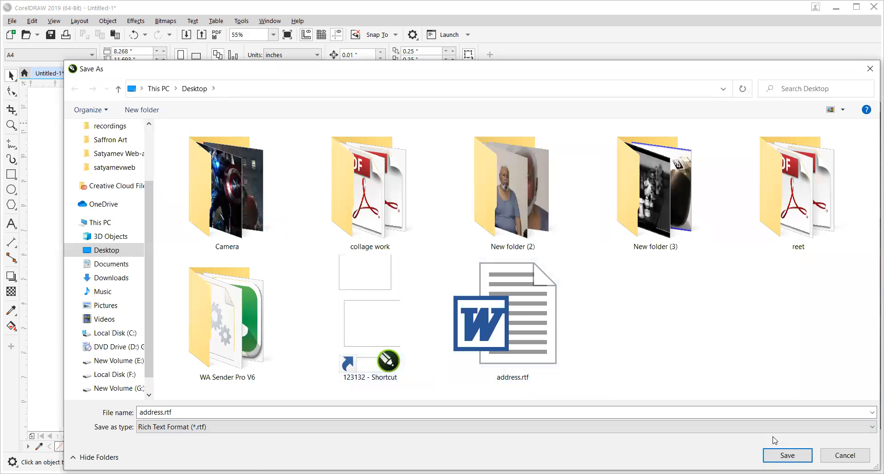
pyautogui.click(773, 453)
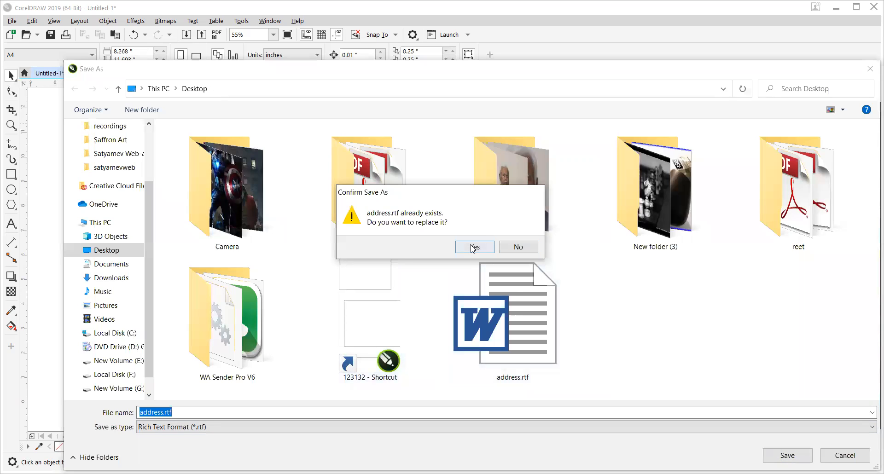
pyautogui.click(474, 248)
pyautogui.click(525, 391)
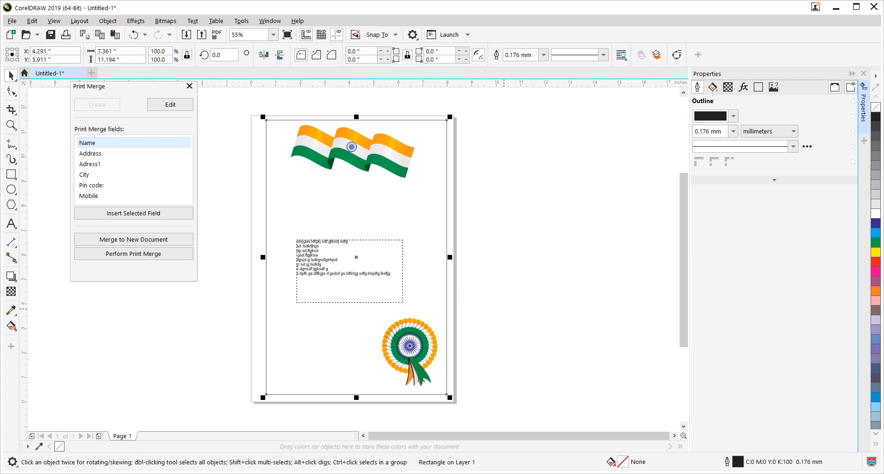
# Step: Insert the Name and Address merge fields and stack them just below the flag artwork
pyautogui.click(177, 175)
pyautogui.click(219, 191)
pyautogui.click(82, 146)
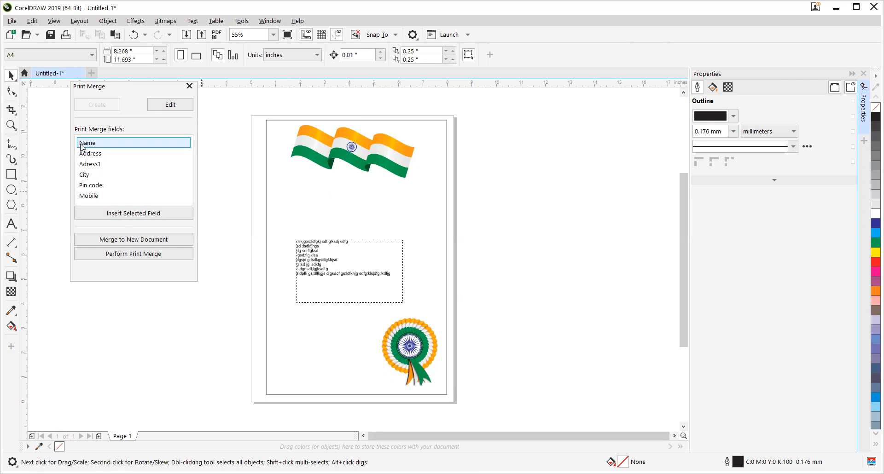
pyautogui.click(121, 215)
pyautogui.moveTo(370, 258); pyautogui.dragTo(311, 183)
pyautogui.click(105, 154)
pyautogui.click(129, 214)
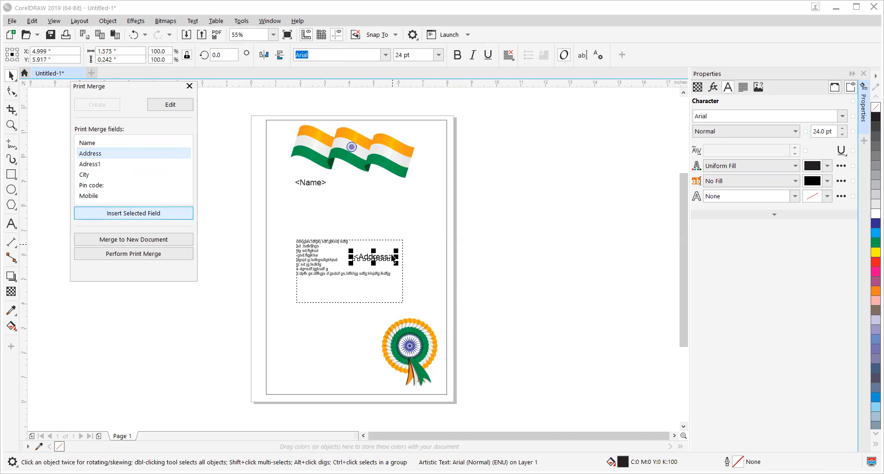
pyautogui.moveTo(373, 256); pyautogui.dragTo(314, 194)
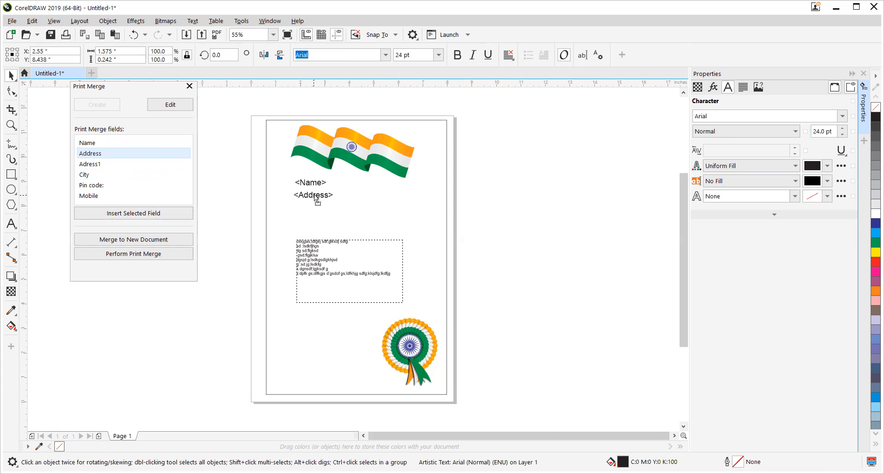
# Step: Insert the Adress1 and City merge fields and place them one under the other beneath the Address field
pyautogui.click(92, 164)
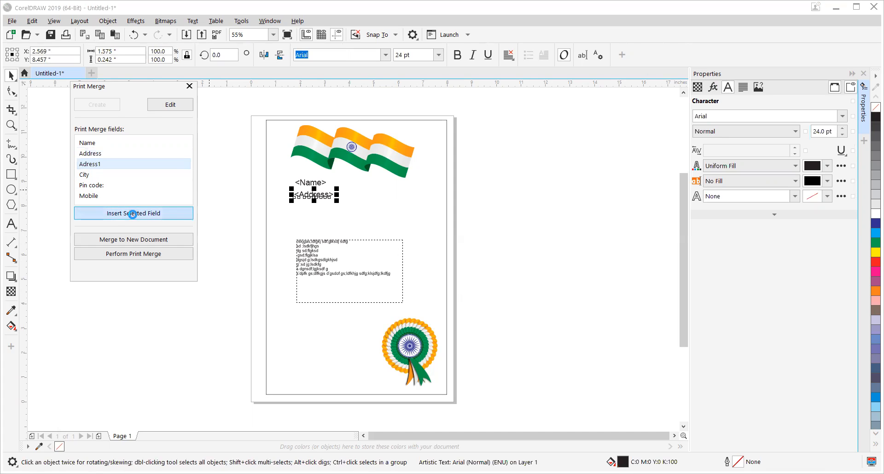
pyautogui.click(123, 213)
pyautogui.moveTo(371, 259); pyautogui.dragTo(314, 210)
pyautogui.click(79, 176)
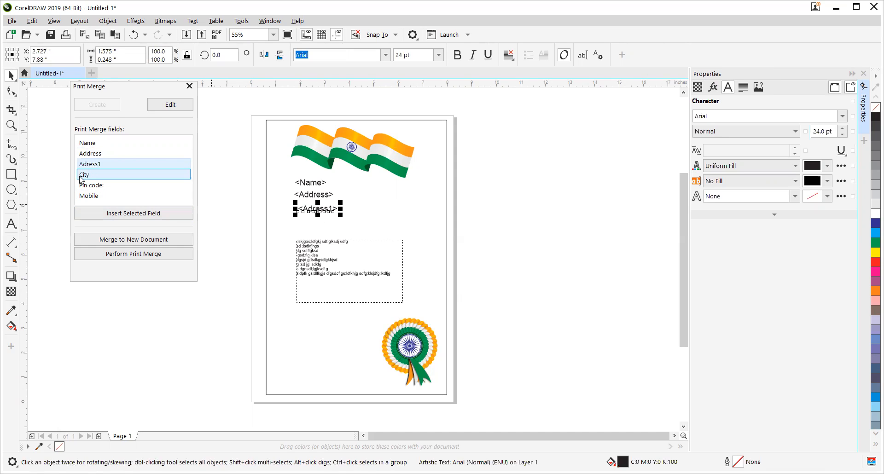
pyautogui.click(133, 213)
pyautogui.moveTo(365, 257); pyautogui.dragTo(299, 221)
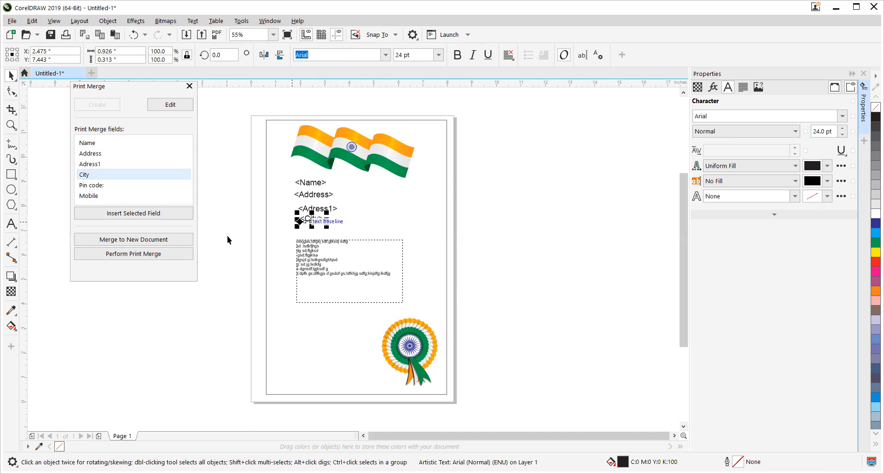
# Step: Merge the records to a new document and check its pages 2 to 4
pyautogui.click(131, 244)
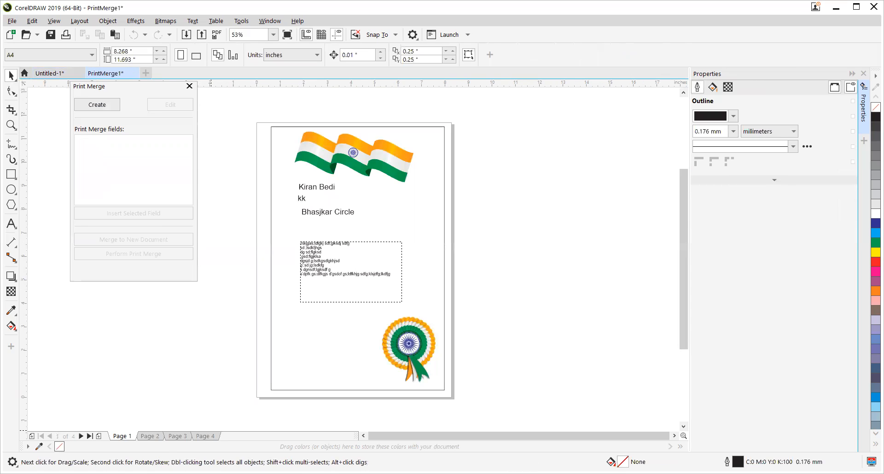
pyautogui.click(154, 436)
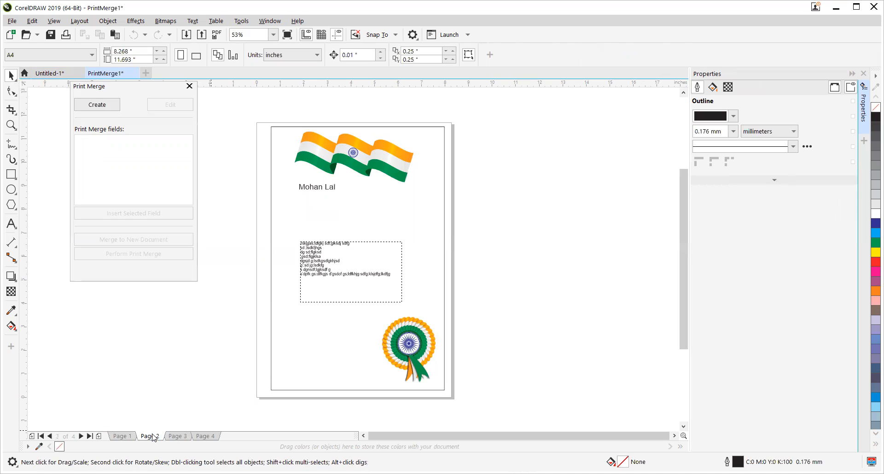
pyautogui.click(176, 436)
pyautogui.click(205, 436)
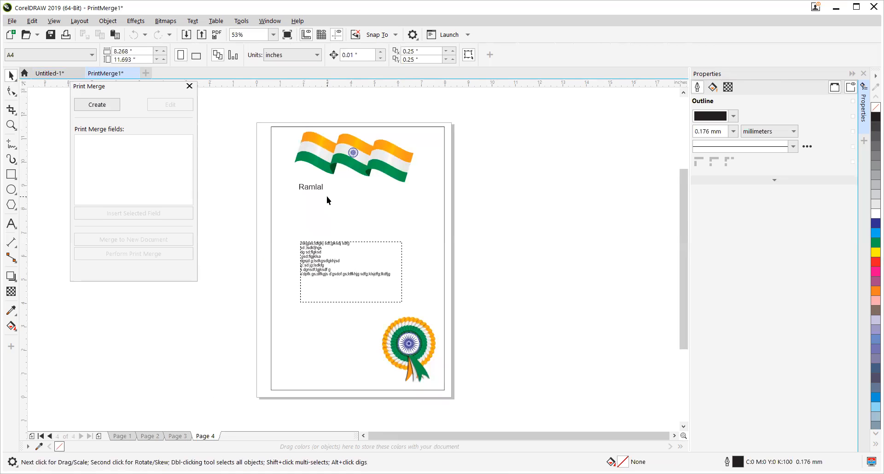
pyautogui.click(148, 436)
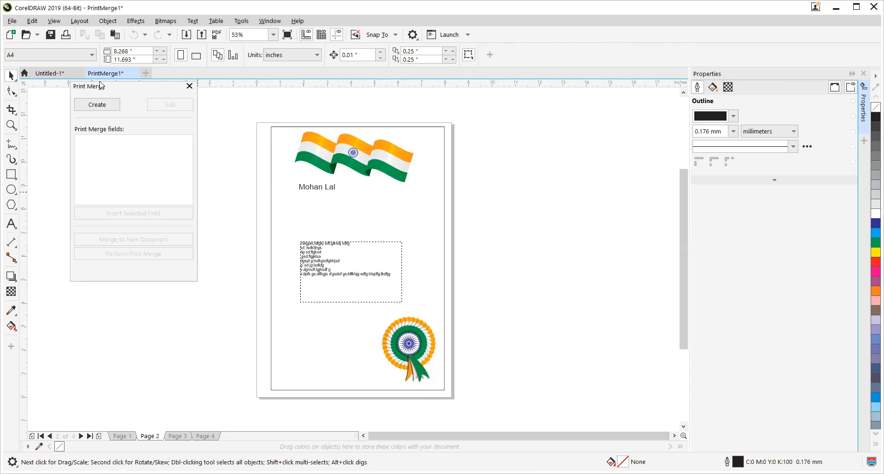
# Step: Return to the Untitled-1 layout with nothing selected, and open Excel
pyautogui.click(49, 74)
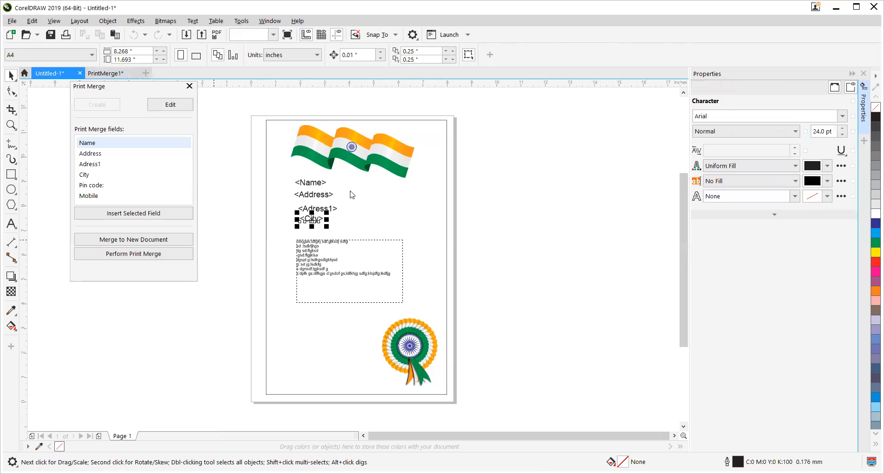
pyautogui.click(247, 204)
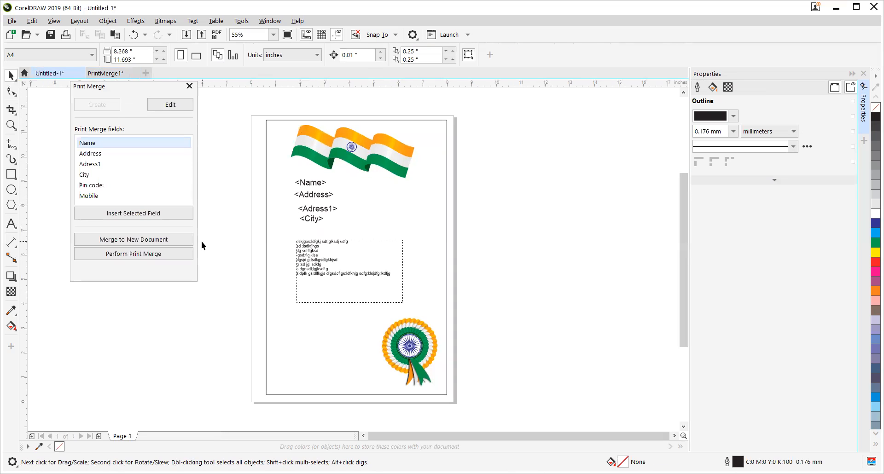
pyautogui.rightClick(11, 473)
pyautogui.click(27, 442)
pyautogui.press('Return')
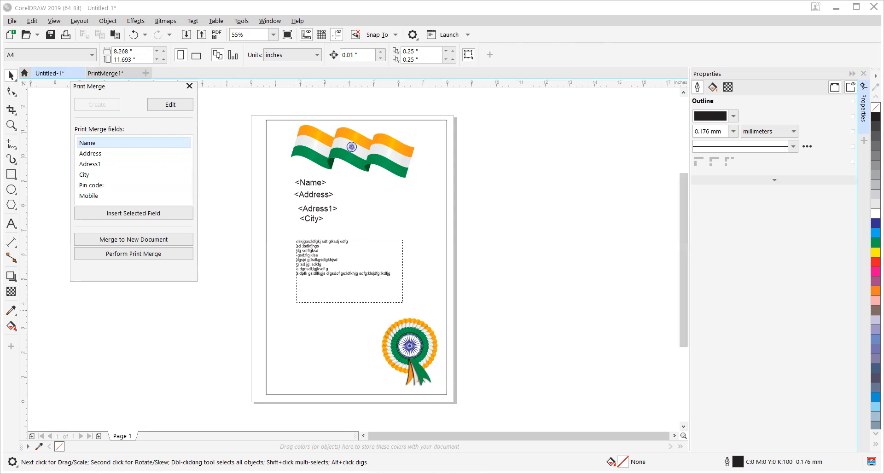
# Step: Save the Excel workbook in CSV (Comma delimited) format and confirm the format prompts
pyautogui.click(256, 209)
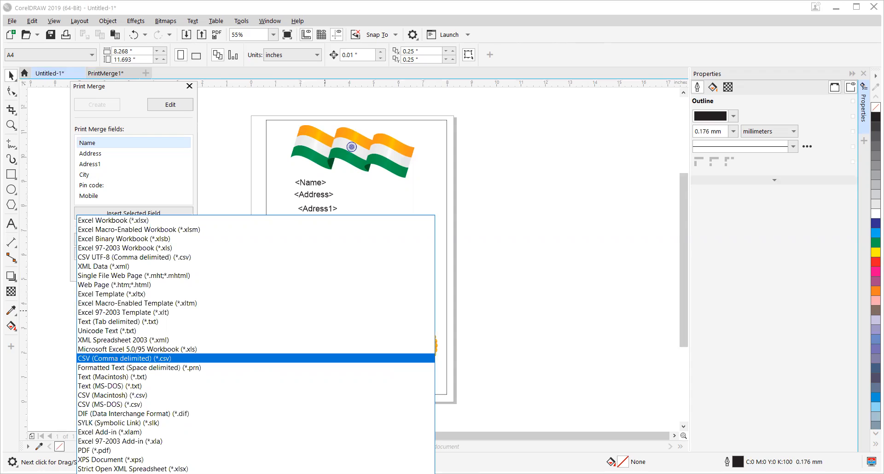
pyautogui.click(255, 358)
pyautogui.press('Return')
pyautogui.press('y')
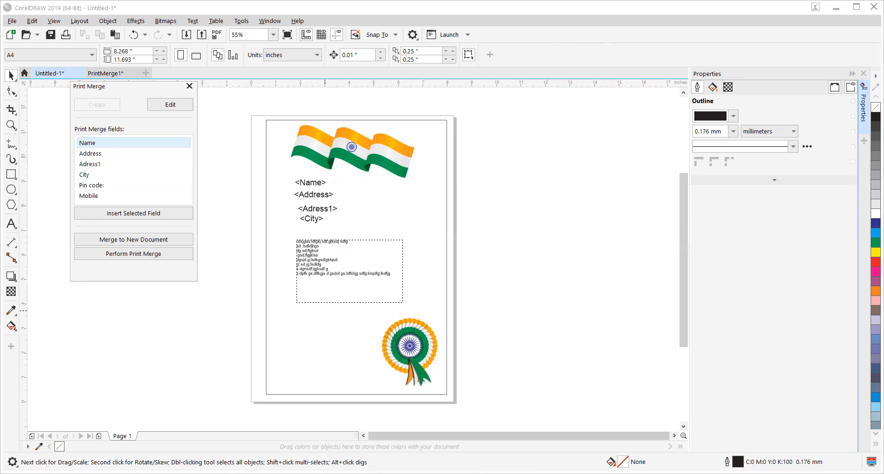
# Step: Close the Print Merge window in Untitled-1 and delete the Name, Address, Adress1 and City placeholders below the flag
pyautogui.click(106, 74)
pyautogui.click(50, 73)
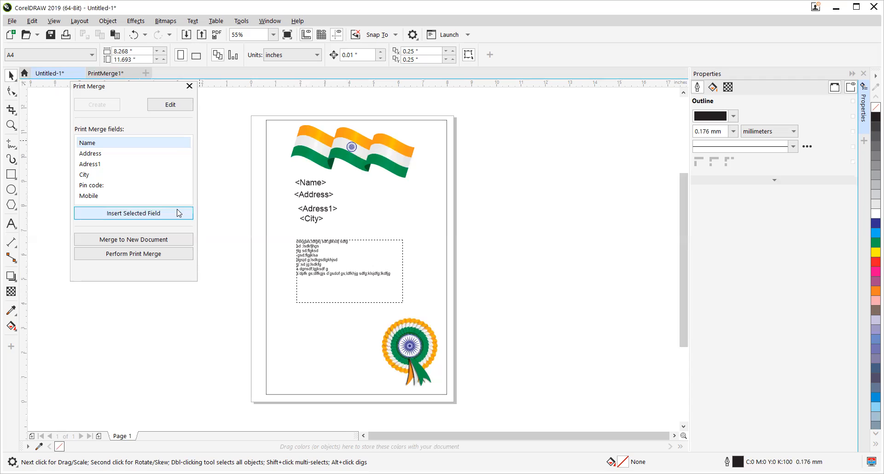
pyautogui.click(189, 86)
pyautogui.moveTo(232, 170); pyautogui.dragTo(346, 231)
pyautogui.press('Delete')
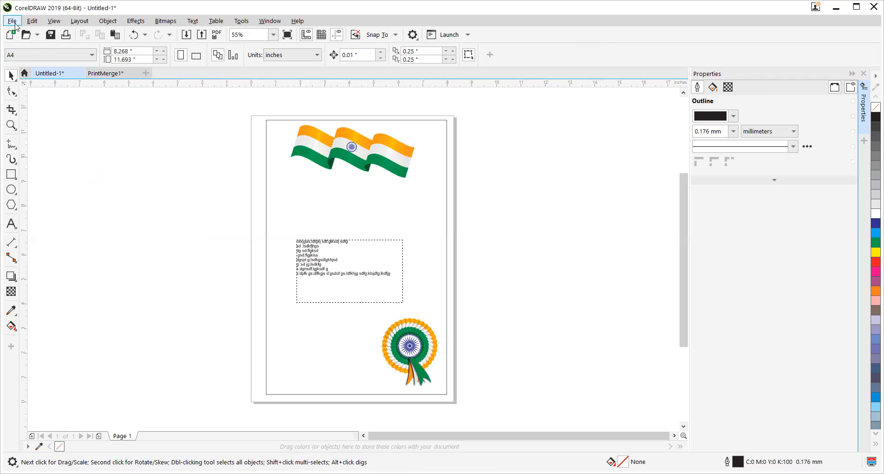
pyautogui.click(14, 23)
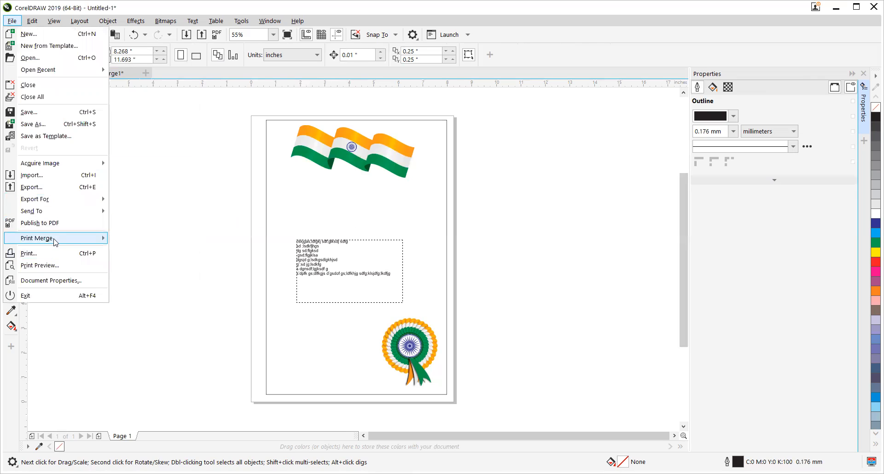
pyautogui.moveTo(55, 242)
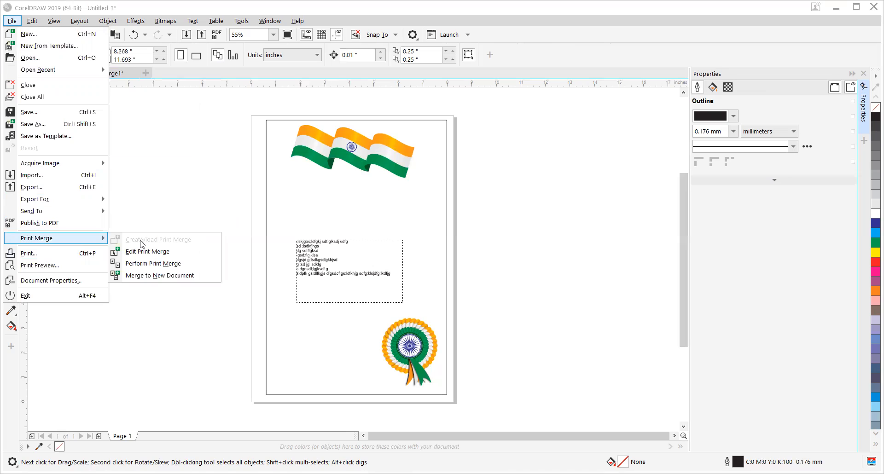
pyautogui.click(198, 119)
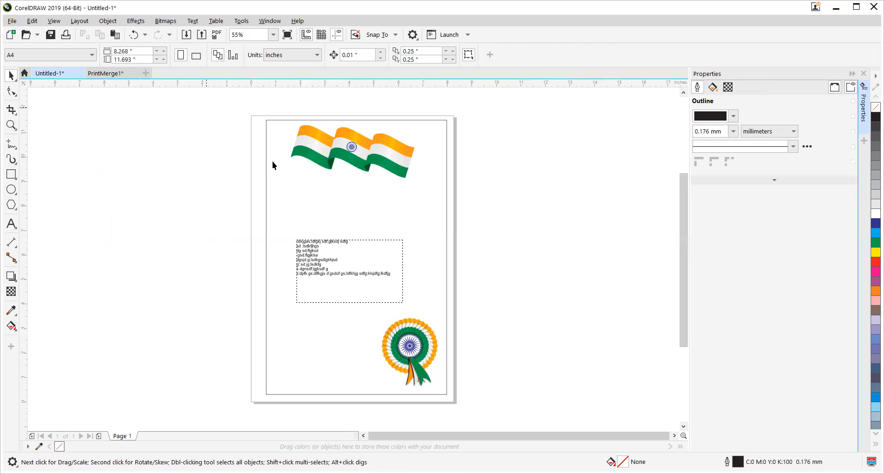
# Step: Switch to the PrintMerge1 document and delete the merged recipient text below the flag on page 2
pyautogui.click(123, 73)
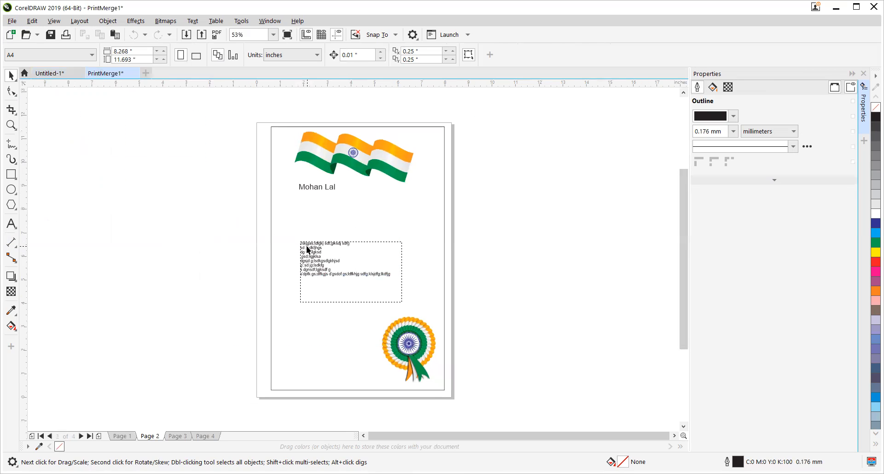
pyautogui.moveTo(211, 189); pyautogui.dragTo(353, 236)
pyautogui.press('Delete')
# Step: Delete the surplus pages of PrintMerge1 so that only one page without recipient text remains
pyautogui.rightClick(155, 434)
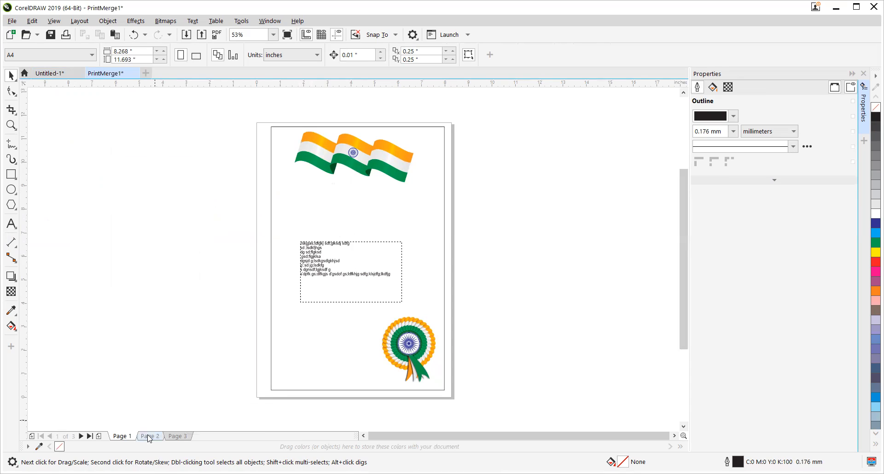
pyautogui.rightClick(149, 434)
pyautogui.click(173, 415)
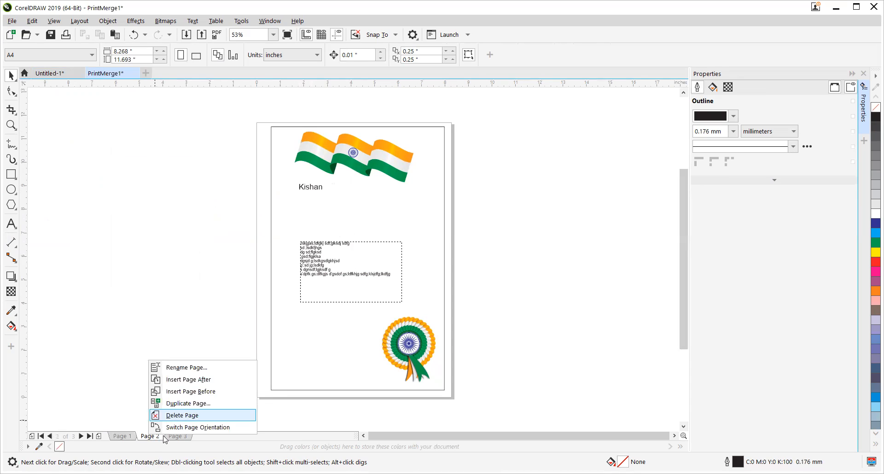
pyautogui.rightClick(152, 435)
pyautogui.click(175, 416)
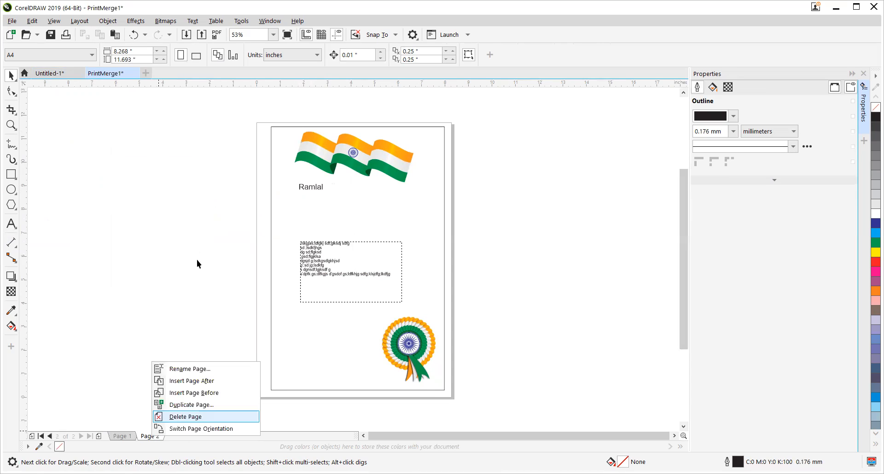
pyautogui.click(330, 213)
pyautogui.moveTo(225, 174); pyautogui.dragTo(321, 210)
# Step: Create a print merge in PrintMerge1 from the comma separated file Book1.csv on the Desktop and finish the record setup
pyautogui.click(14, 21)
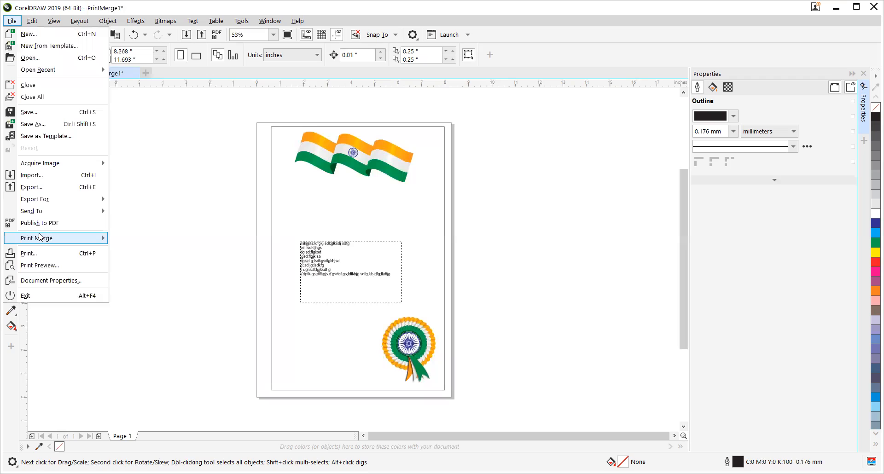
pyautogui.moveTo(40, 236)
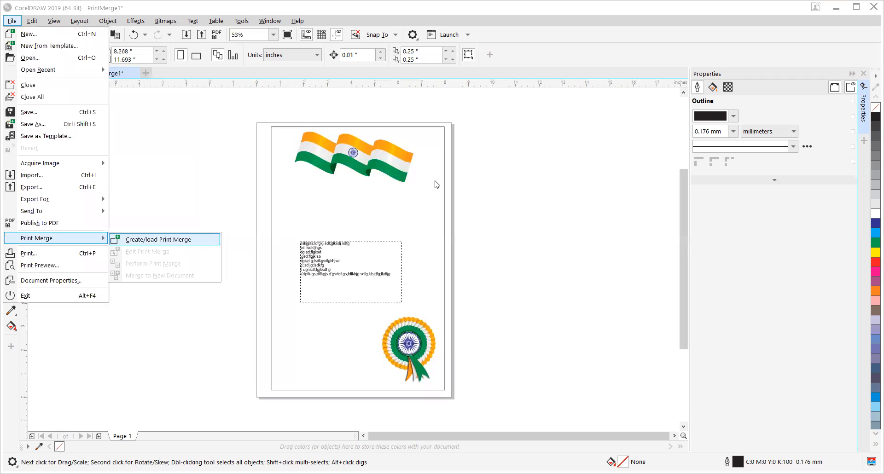
pyautogui.press('Return')
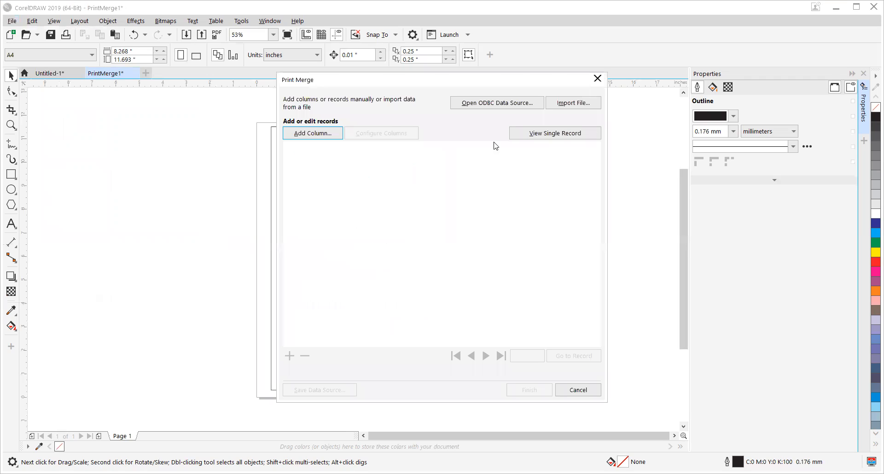
pyautogui.click(558, 104)
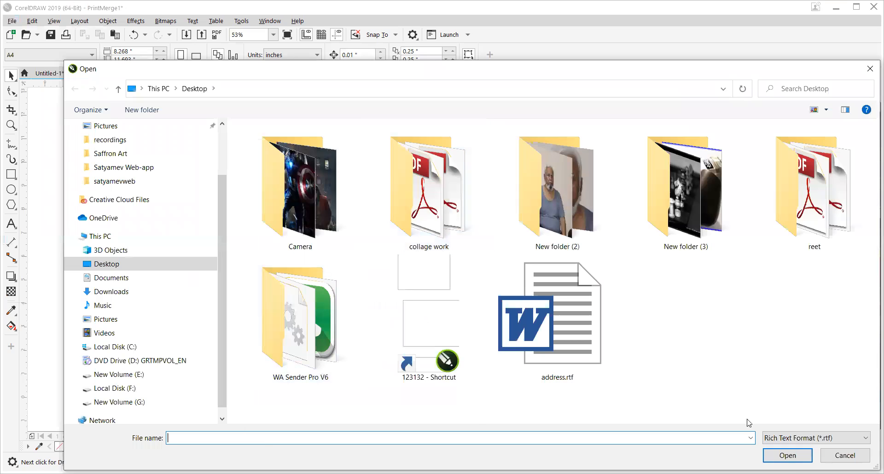
pyautogui.click(814, 439)
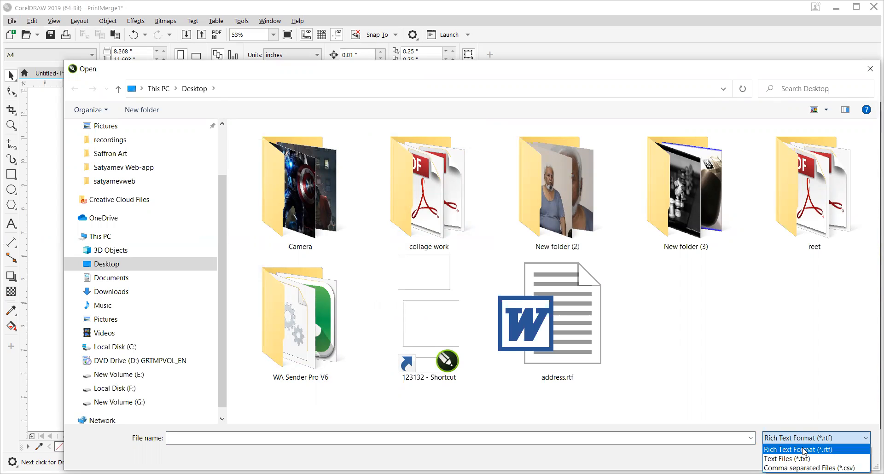
pyautogui.click(809, 468)
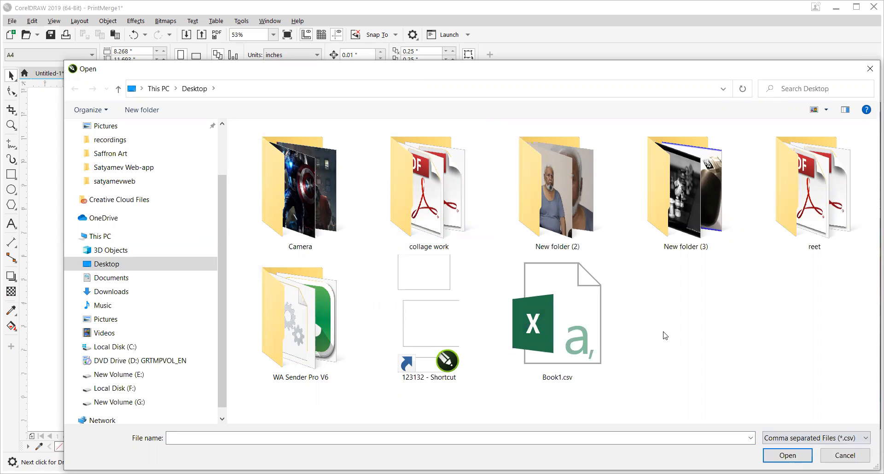
pyautogui.click(570, 347)
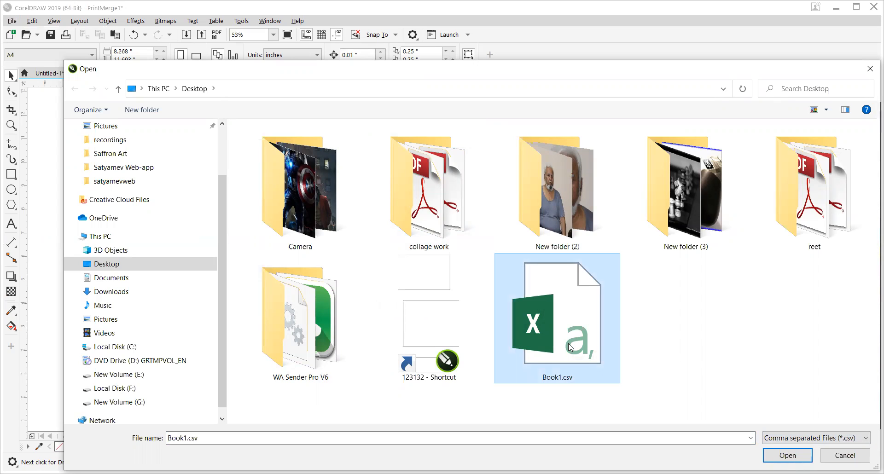
pyautogui.click(767, 455)
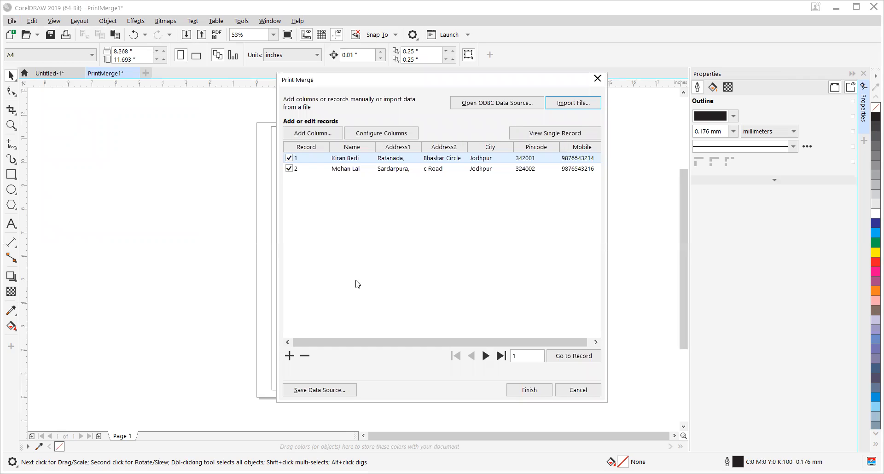
pyautogui.click(515, 395)
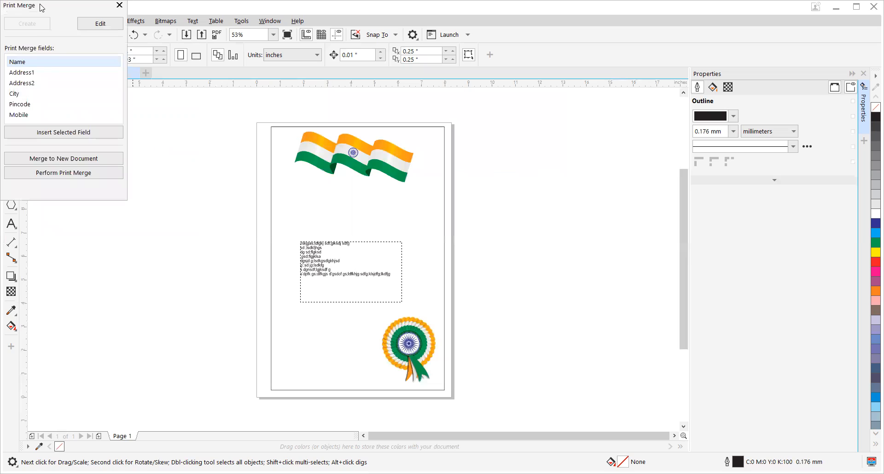
# Step: Insert the Name and Address1 merge fields and stack them below the flag artwork
pyautogui.moveTo(41, 7); pyautogui.dragTo(144, 121)
pyautogui.click(152, 178)
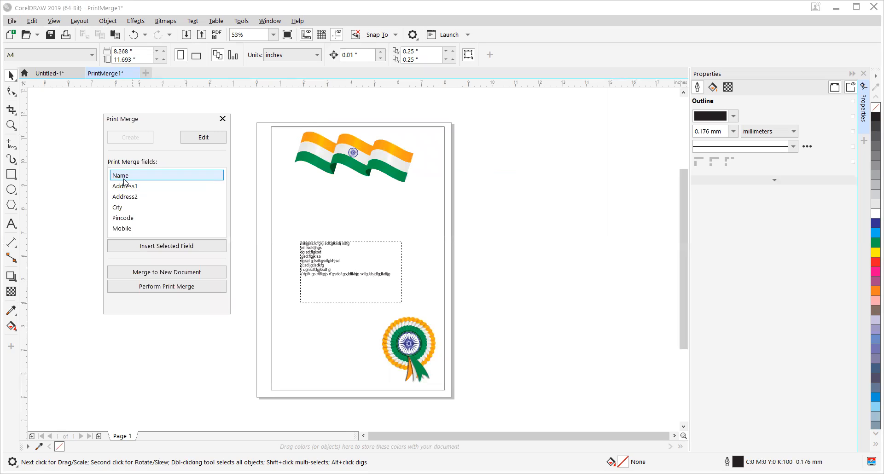
pyautogui.click(167, 246)
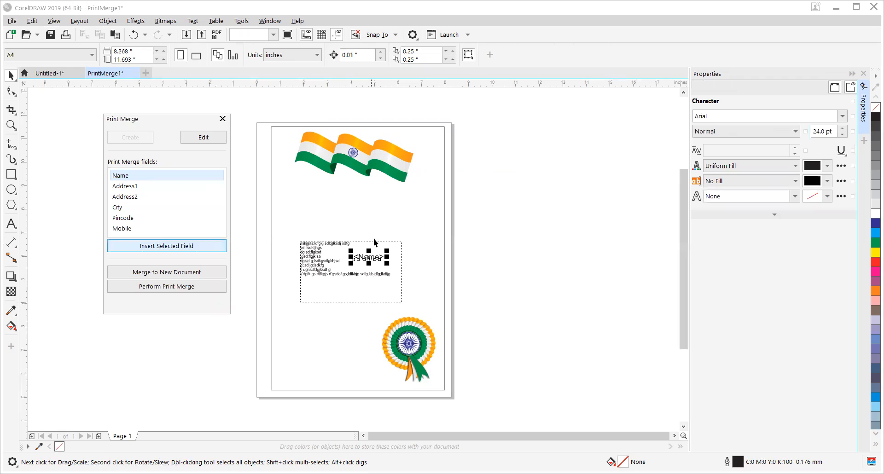
pyautogui.moveTo(369, 260); pyautogui.dragTo(315, 195)
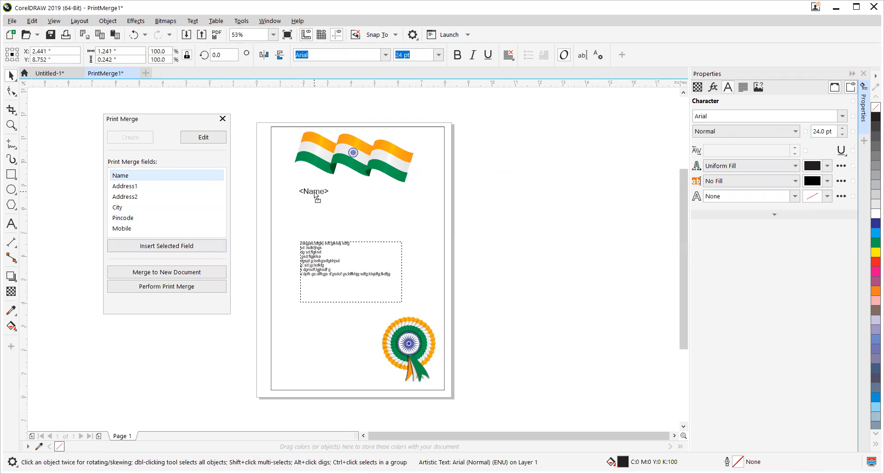
pyautogui.click(121, 186)
pyautogui.click(167, 245)
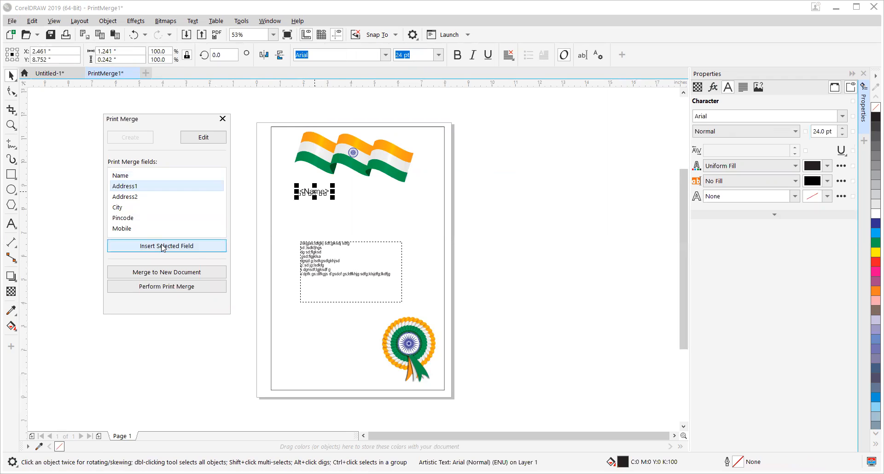
pyautogui.moveTo(372, 259); pyautogui.dragTo(317, 204)
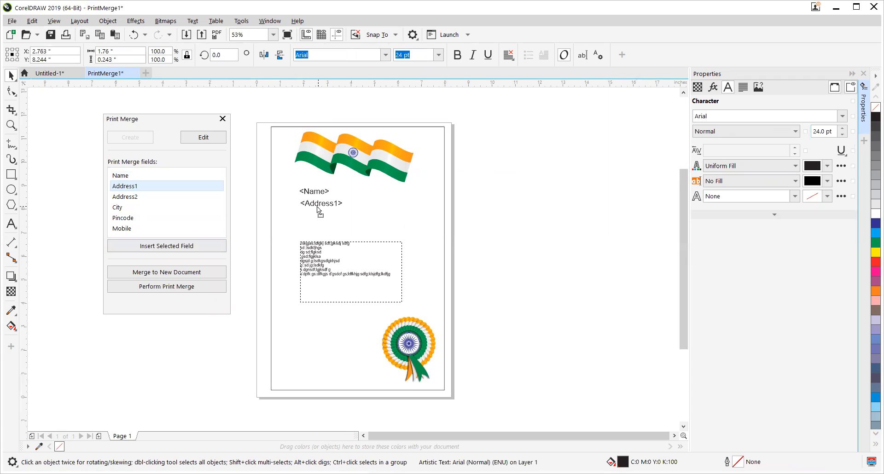
# Step: Insert the Address2 and City merge fields and place them in order beneath Address1
pyautogui.click(136, 198)
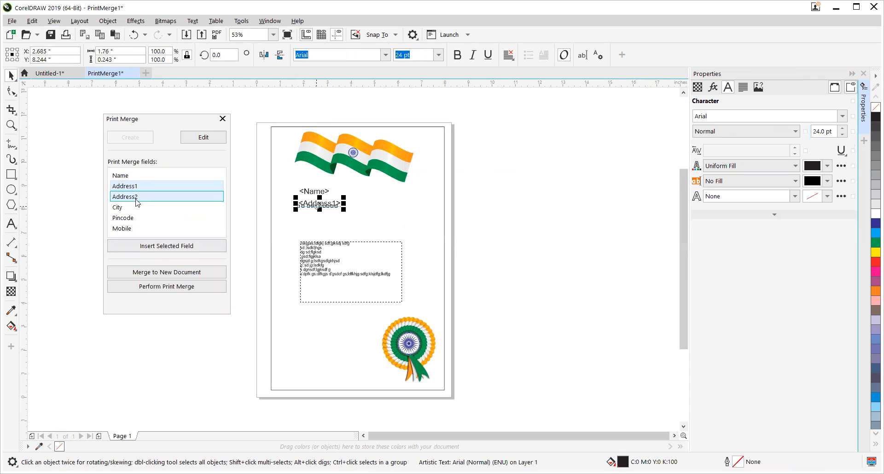
pyautogui.click(167, 246)
pyautogui.moveTo(376, 257); pyautogui.dragTo(323, 217)
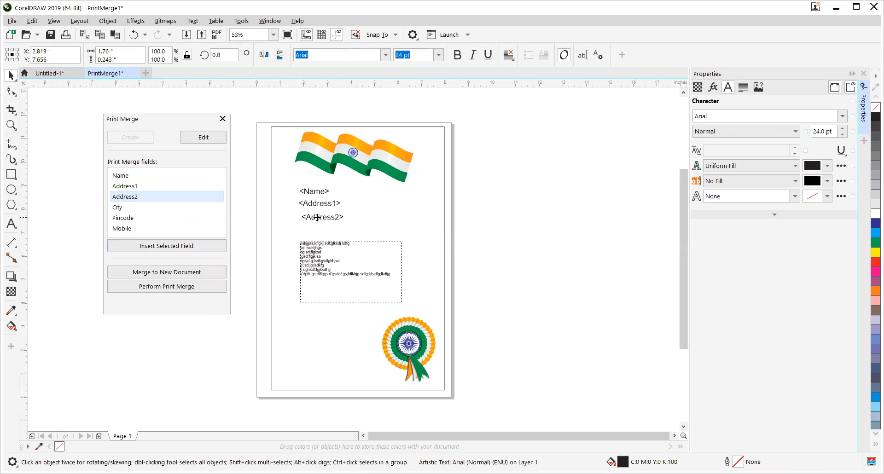
pyautogui.click(117, 208)
pyautogui.click(167, 246)
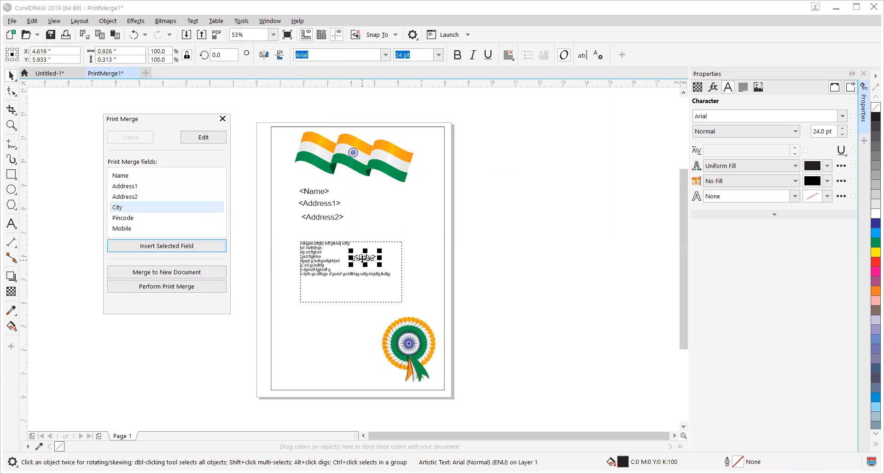
pyautogui.moveTo(363, 259); pyautogui.dragTo(311, 228)
# Step: Insert the Pincode merge field beside City and the Mobile field beneath City
pyautogui.click(122, 217)
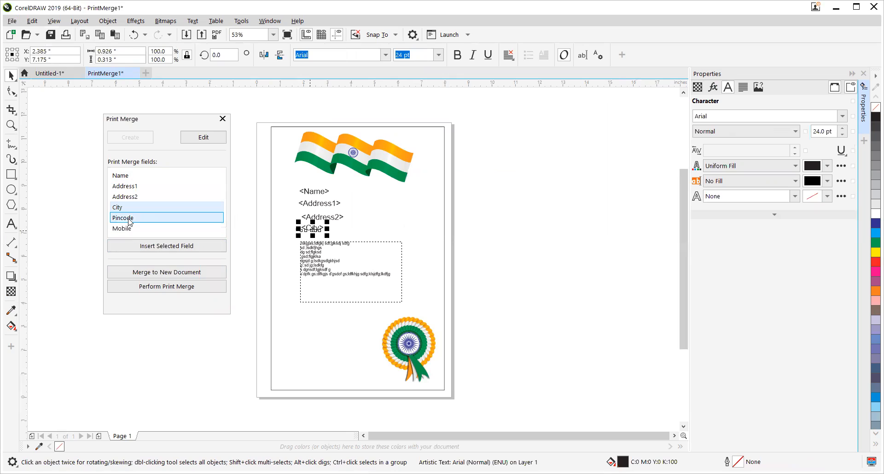
pyautogui.click(151, 246)
pyautogui.moveTo(362, 259); pyautogui.dragTo(337, 229)
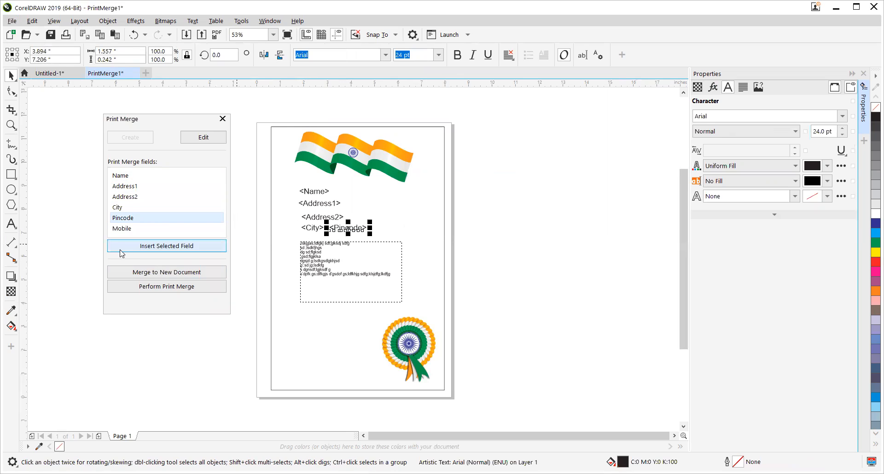
pyautogui.click(115, 229)
pyautogui.click(156, 246)
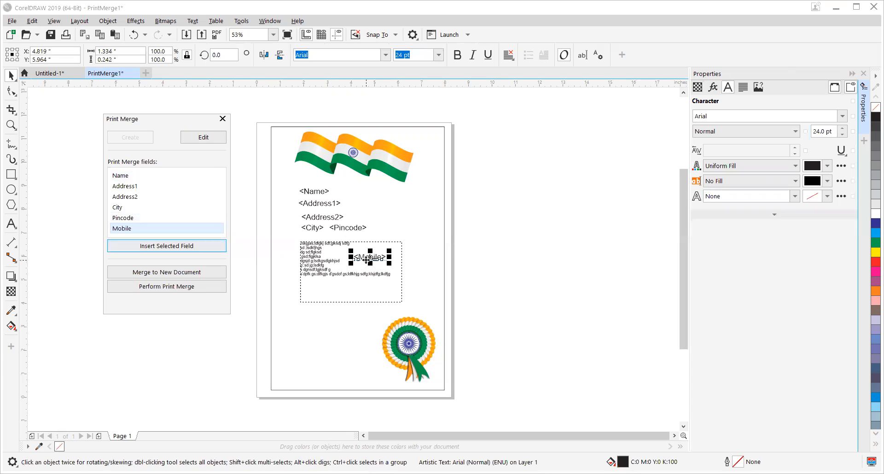
pyautogui.moveTo(366, 260); pyautogui.dragTo(315, 239)
# Step: Clear the Print Merge window from the fields and move the Address2 field onto the same line as Address1
pyautogui.press('z')
pyautogui.moveTo(262, 174); pyautogui.dragTo(486, 262)
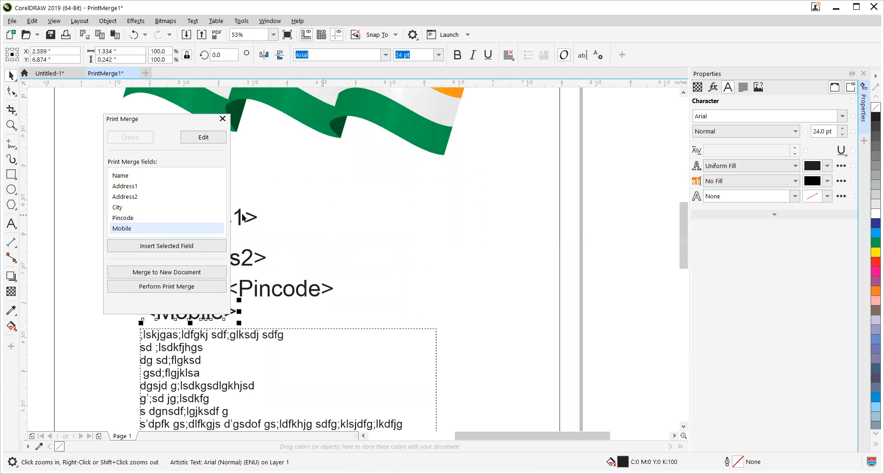
pyautogui.moveTo(157, 122); pyautogui.dragTo(632, 125)
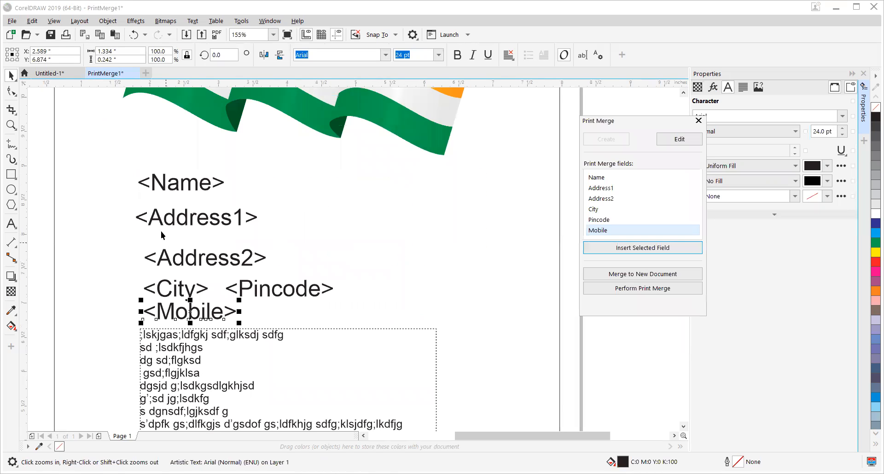
pyautogui.moveTo(179, 256); pyautogui.dragTo(291, 226)
# Step: Add a comma after the Address1 field and shift Address2 slightly to make room for it
pyautogui.doubleClick(267, 221)
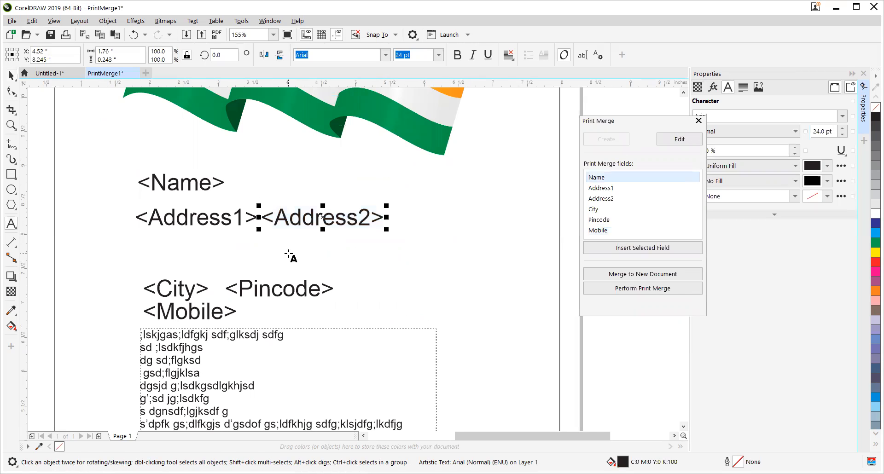
pyautogui.click(254, 229)
pyautogui.doubleClick(254, 229)
pyautogui.click(254, 229)
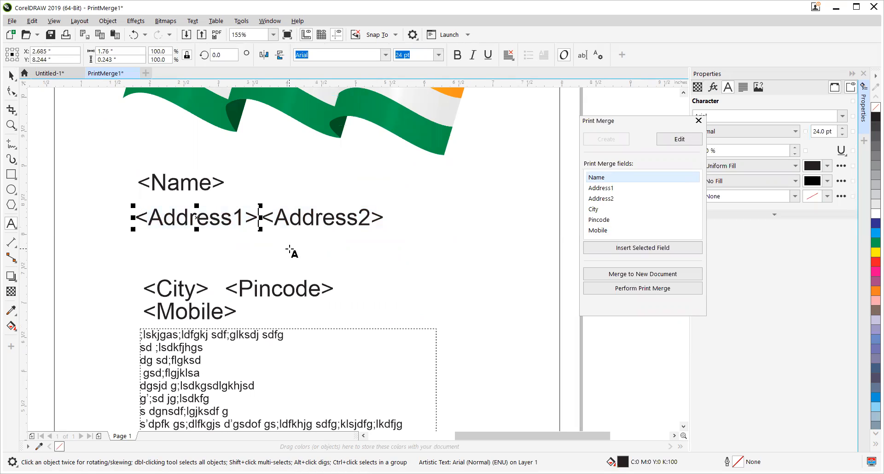
pyautogui.click(11, 88)
pyautogui.click(11, 75)
pyautogui.click(304, 221)
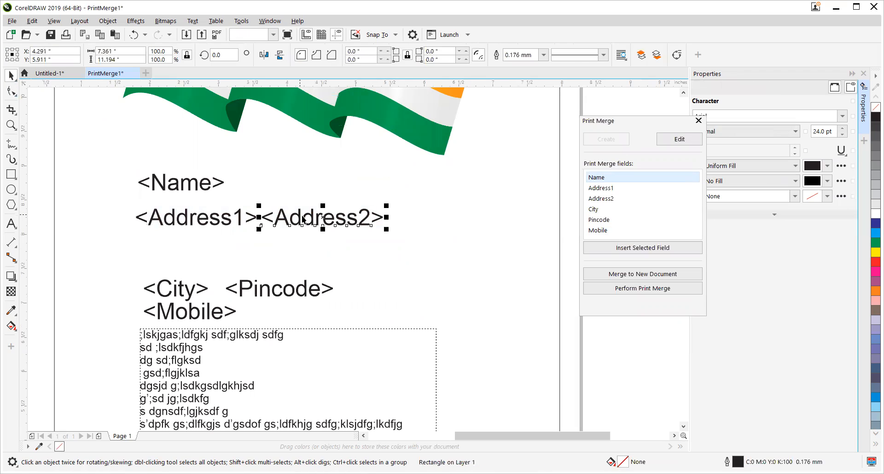
pyautogui.click(303, 221)
# Step: Move the City field up directly under Address1 and append a hyphen to it
pyautogui.moveTo(185, 290); pyautogui.dragTo(177, 249)
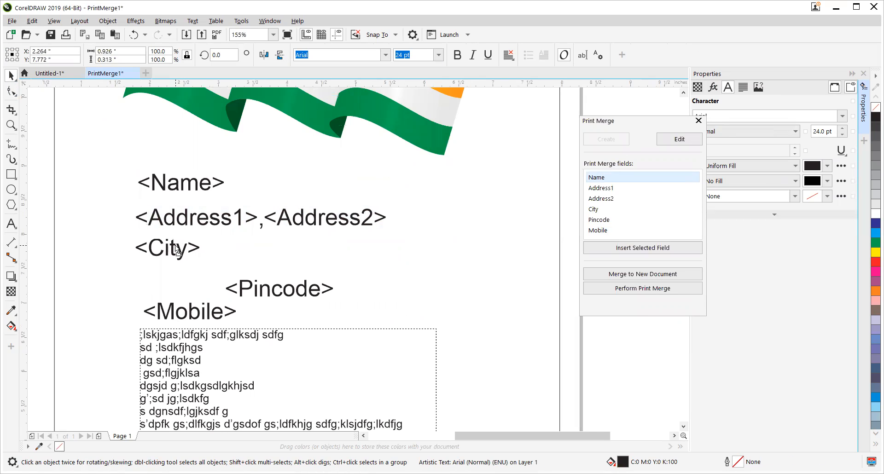
pyautogui.doubleClick(177, 247)
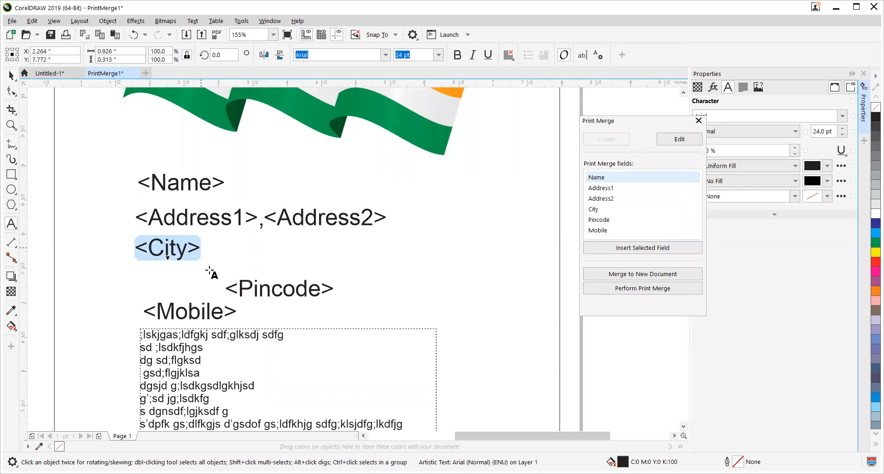
pyautogui.click(201, 248)
pyautogui.write('-')
pyautogui.hotkey('ctrl', 'space')
# Step: Place the Pincode field beside the City field and move the Mobile field up beneath City
pyautogui.moveTo(262, 284); pyautogui.dragTo(254, 250)
pyautogui.hotkey('ctrl', 'z')
pyautogui.moveTo(214, 312); pyautogui.dragTo(208, 282)
# Step: Format all six merge fields together as bold italic text at 14 pt
pyautogui.moveTo(437, 293); pyautogui.dragTo(437, 294)
pyautogui.click(457, 54)
pyautogui.hotkey('ctrl', 'i')
pyautogui.press('Tab')
pyautogui.write('14')
pyautogui.press('Return')
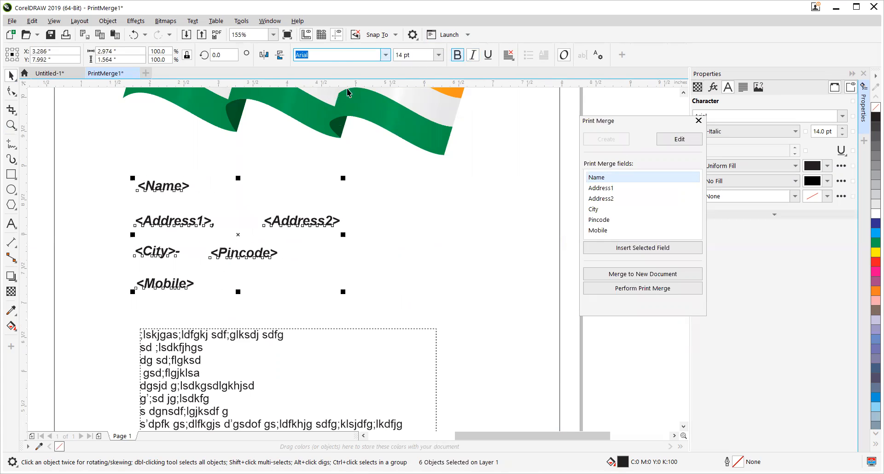
# Step: Move the Address2 field closer to Address1 and the Pincode field closer to the hyphen after City
pyautogui.click(50, 187)
pyautogui.moveTo(277, 227); pyautogui.dragTo(245, 230)
pyautogui.moveTo(244, 228); pyautogui.dragTo(242, 228)
pyautogui.moveTo(228, 257); pyautogui.dragTo(209, 259)
# Step: Move the address row, the City and Pincode row, and the Mobile field up into closely spaced lines beneath Name
pyautogui.moveTo(40, 200); pyautogui.dragTo(326, 244)
pyautogui.moveTo(273, 225); pyautogui.dragTo(273, 212)
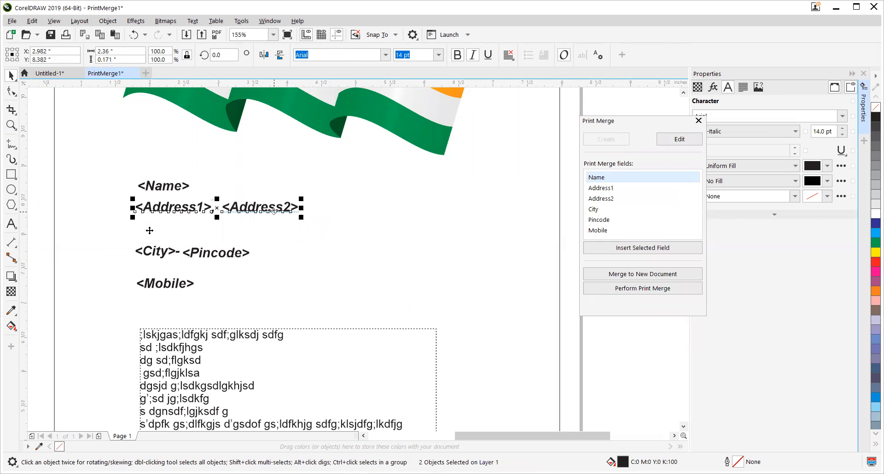
pyautogui.moveTo(40, 225); pyautogui.dragTo(269, 275)
pyautogui.moveTo(223, 257); pyautogui.dragTo(220, 230)
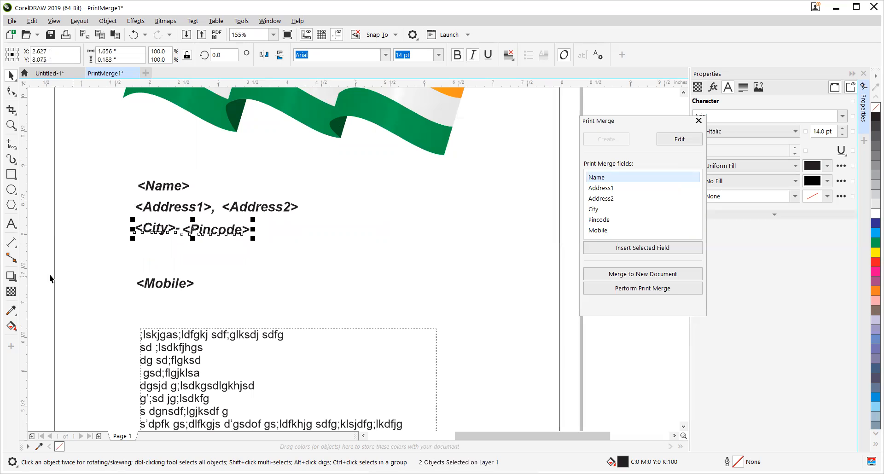
pyautogui.moveTo(45, 268); pyautogui.dragTo(176, 250)
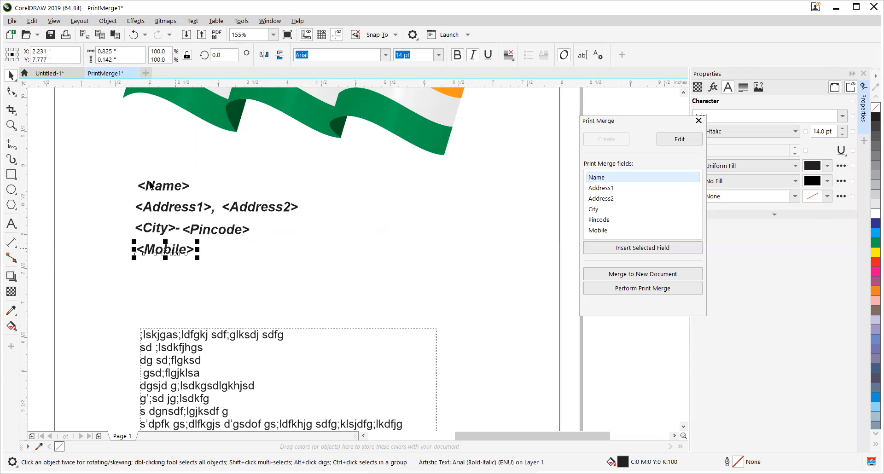
# Step: Color the Name field red and enlarge it to about 22.8 pt
pyautogui.click(153, 190)
pyautogui.click(875, 262)
pyautogui.moveTo(193, 178); pyautogui.dragTo(227, 162)
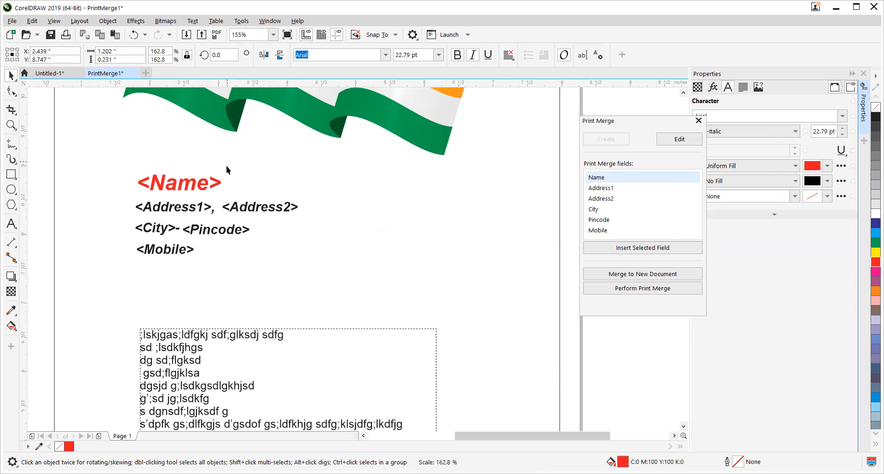
# Step: Merge the records to a new document and, on its first page, shift the second address part toward the first and the pincode clear of the hyphen
pyautogui.scroll(-5, 183, 292)
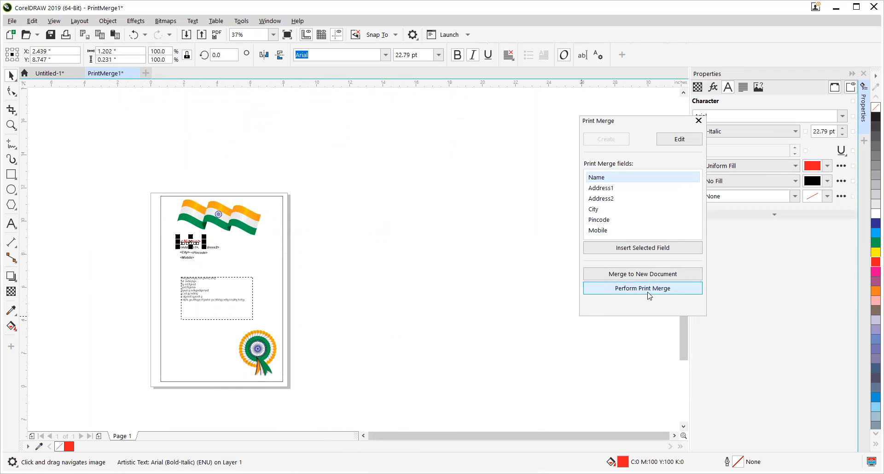
pyautogui.click(630, 274)
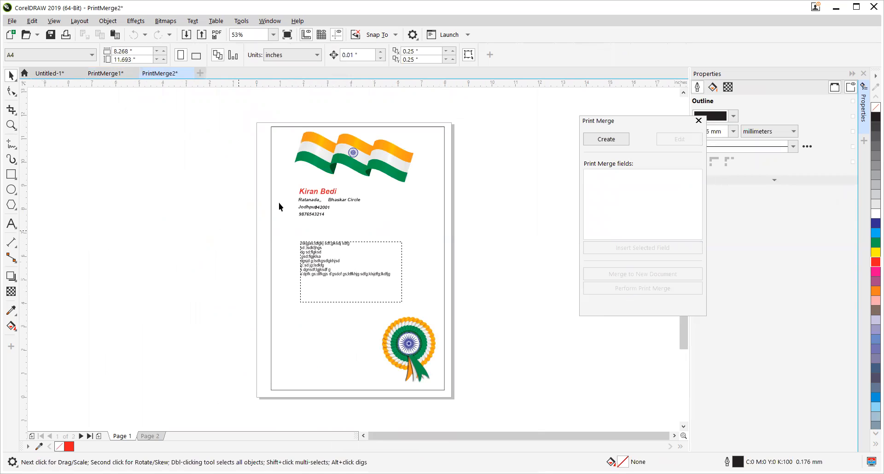
pyautogui.scroll(4, 285, 202)
pyautogui.moveTo(451, 201); pyautogui.dragTo(428, 201)
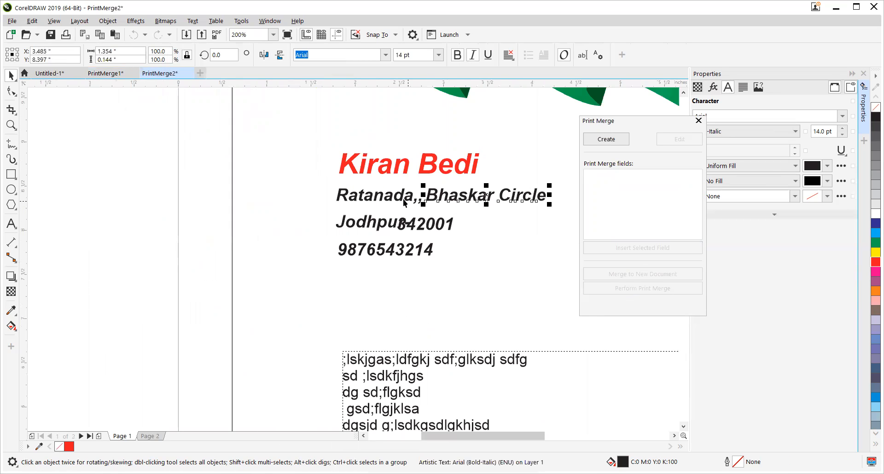
pyautogui.click(414, 225)
pyautogui.moveTo(414, 225); pyautogui.dragTo(431, 226)
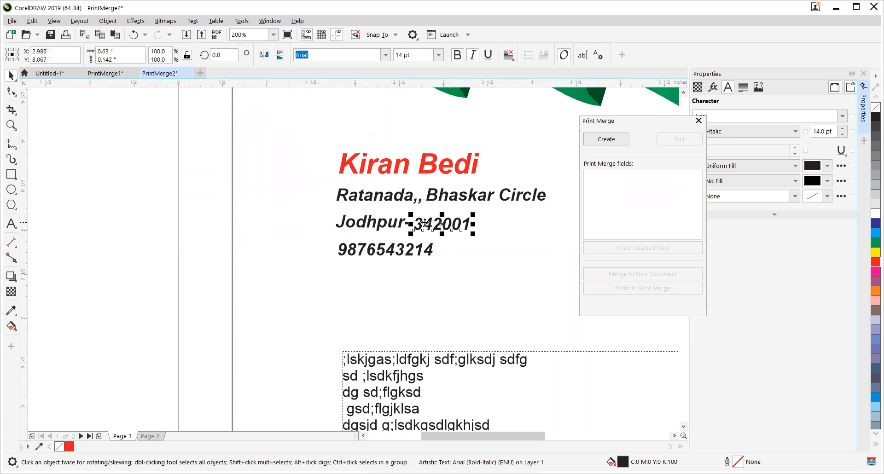
pyautogui.click(169, 189)
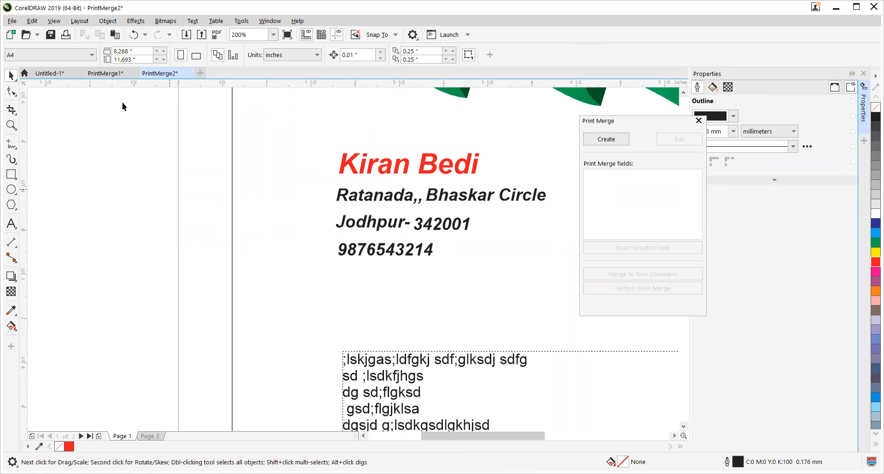
# Step: In the PrintMerge1 template, move the Pincode field farther from the hyphen after City
pyautogui.click(106, 73)
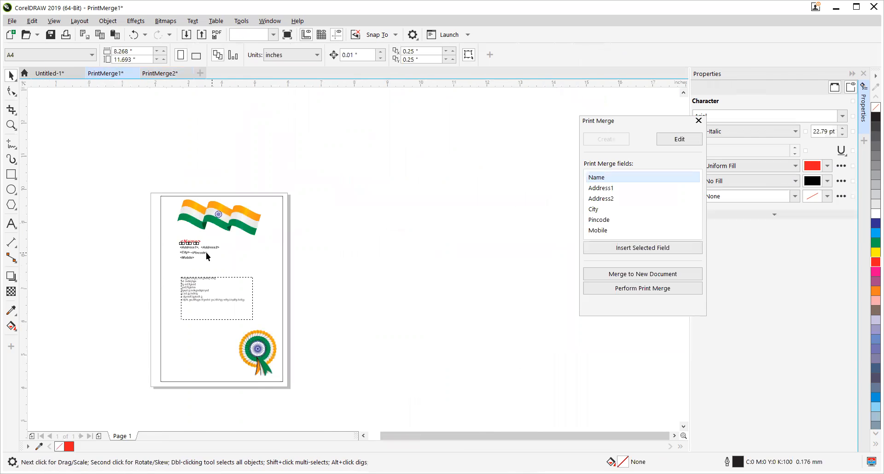
pyautogui.scroll(5, 206, 252)
pyautogui.click(134, 254)
pyautogui.moveTo(134, 254); pyautogui.dragTo(152, 258)
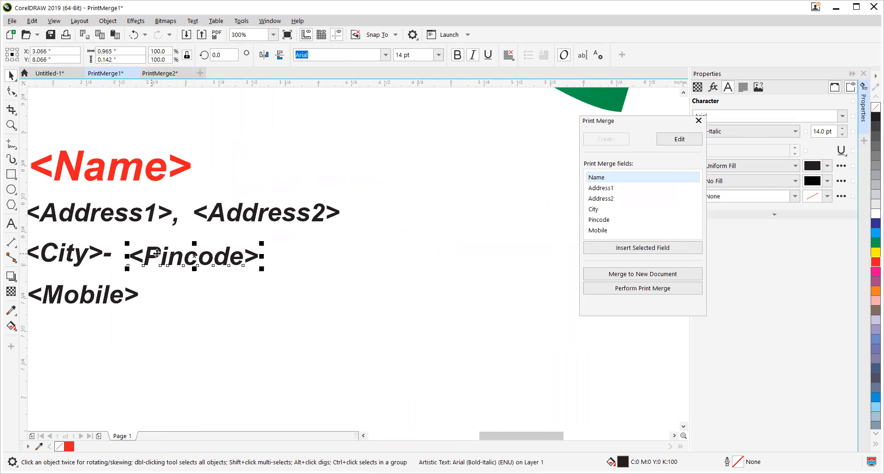
pyautogui.click(176, 222)
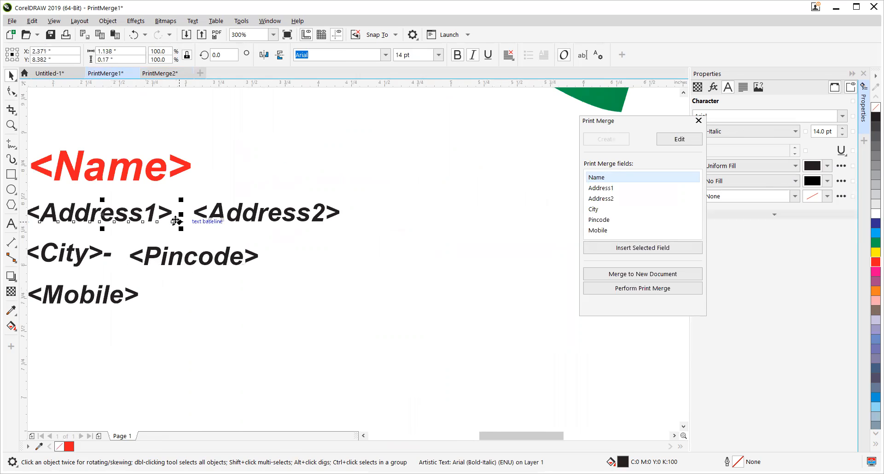
# Step: Examine both pages of the merged PrintMerge2 document, comparing the recipient details up close and across the full page
pyautogui.click(160, 73)
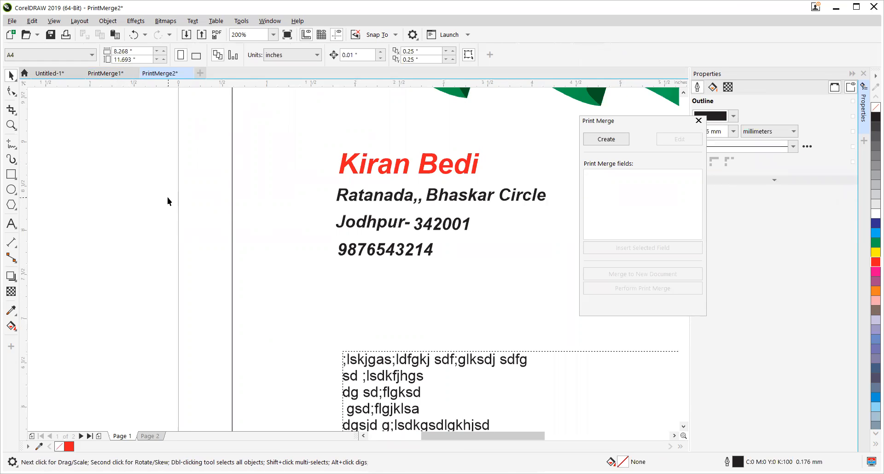
pyautogui.press('pagedown')
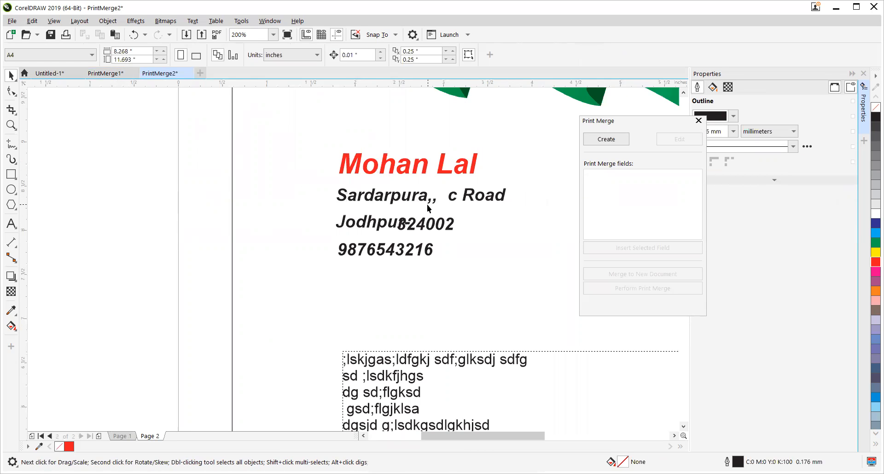
pyautogui.press('pageup')
pyautogui.press('pagedown')
pyautogui.hotkey('shift', 'F4')
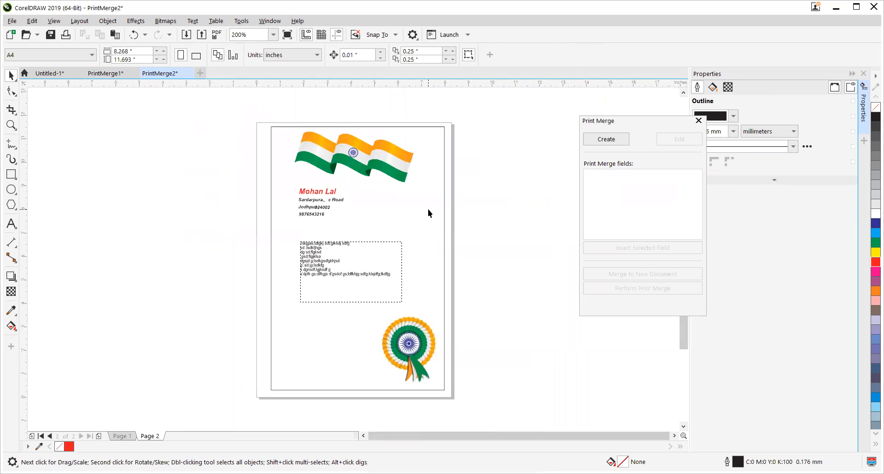
pyautogui.click(412, 349)
pyautogui.click(361, 183)
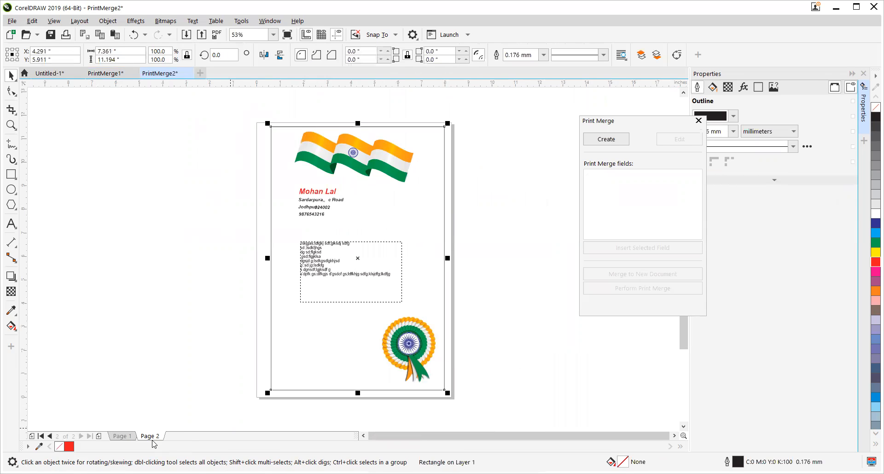
pyautogui.click(335, 289)
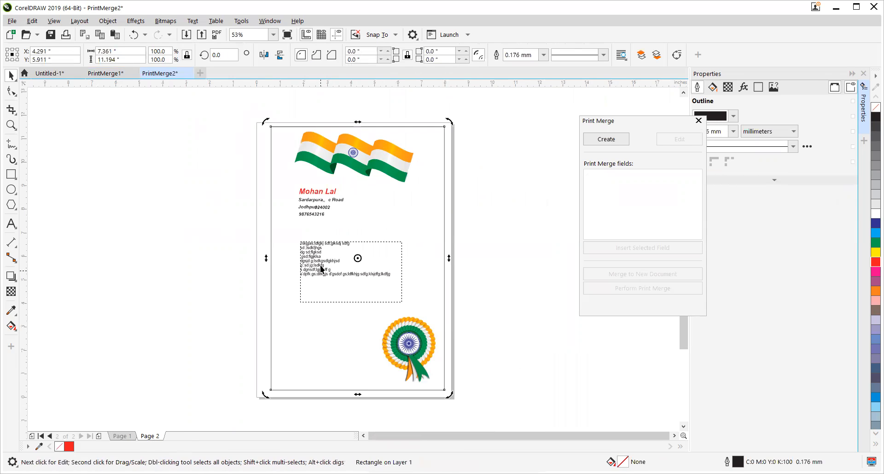
pyautogui.scroll(2, 341, 280)
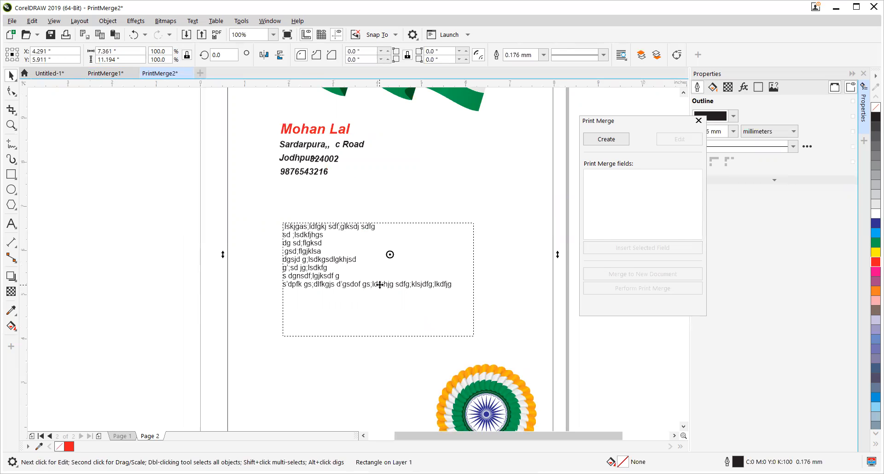
pyautogui.click(130, 196)
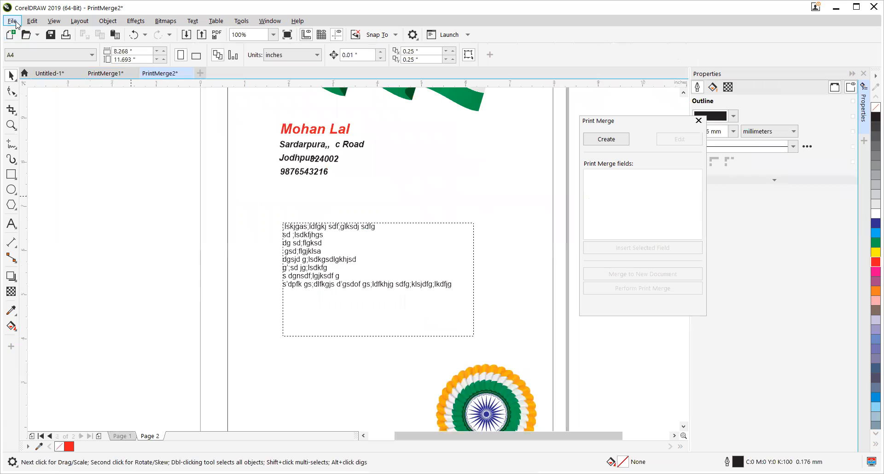
# Step: Open the print settings for the merged document and show the print preview for page 1
pyautogui.click(16, 23)
pyautogui.moveTo(65, 243)
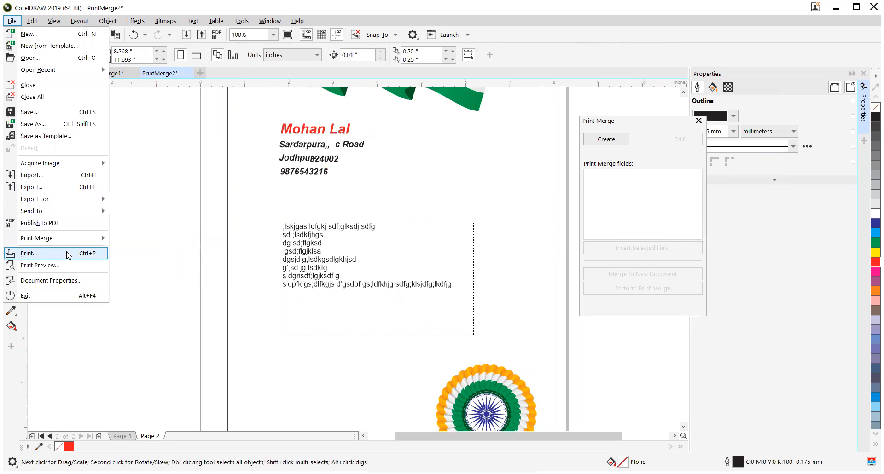
pyautogui.click(166, 274)
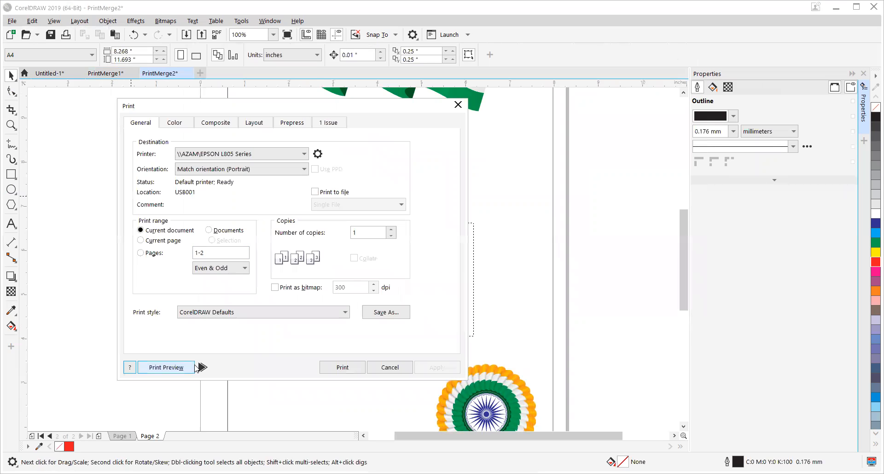
pyautogui.click(202, 367)
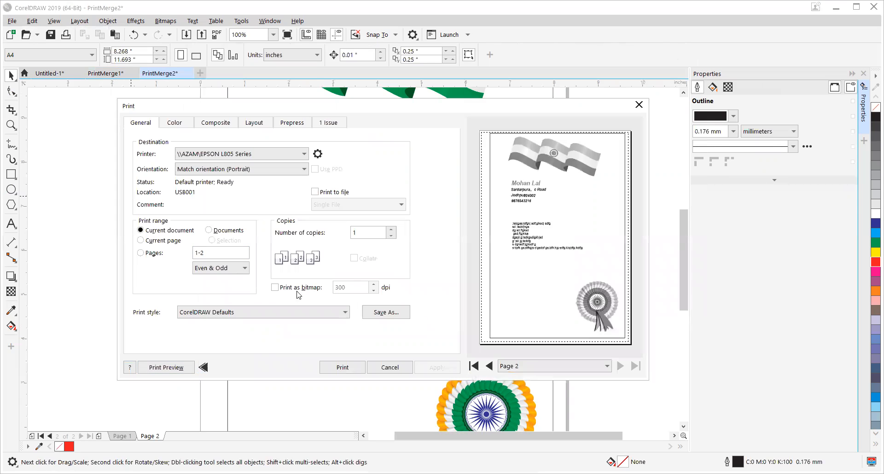
pyautogui.click(490, 366)
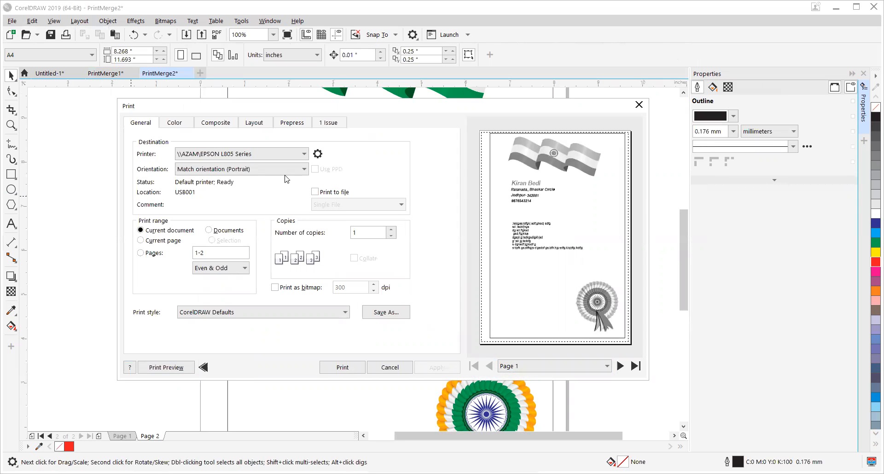
# Step: Choose iR-ADV C3320 as the printer and check its color output settings
pyautogui.click(236, 156)
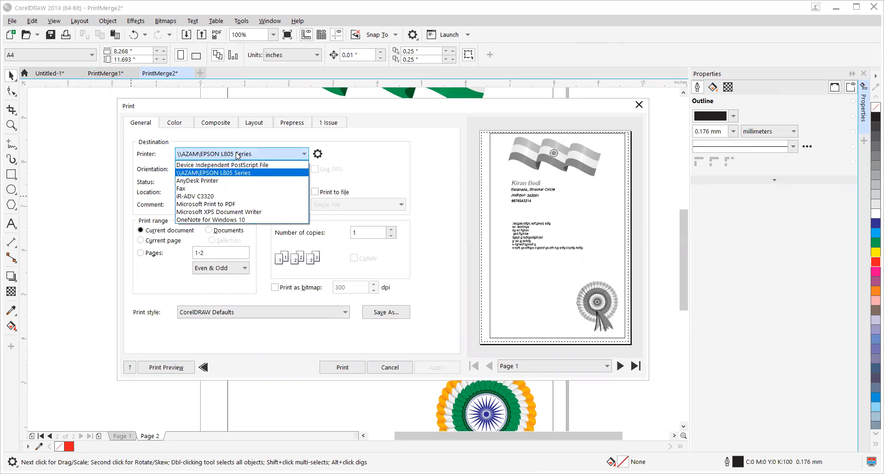
pyautogui.click(212, 201)
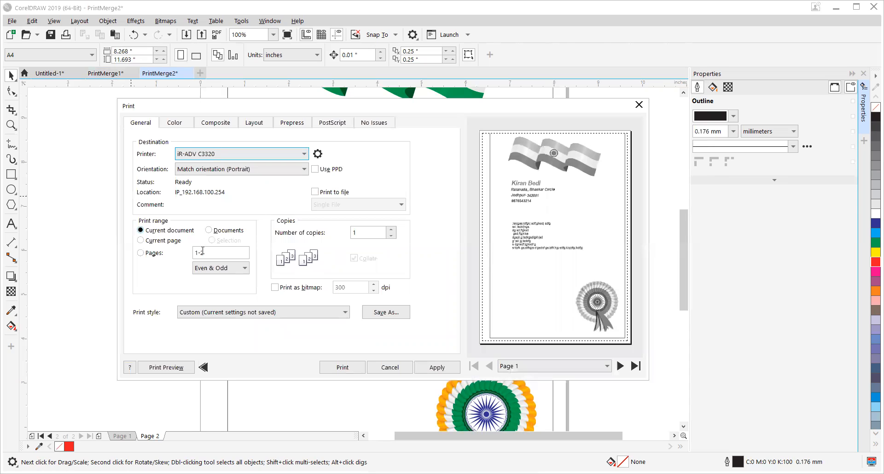
pyautogui.click(178, 130)
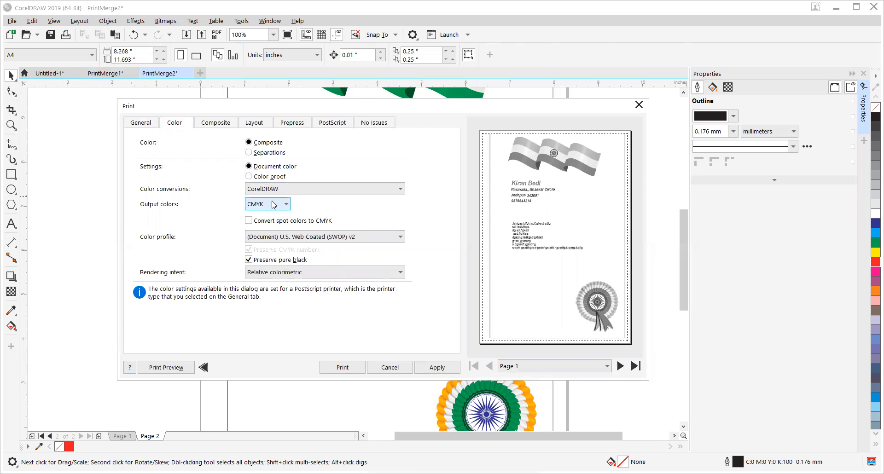
pyautogui.click(141, 123)
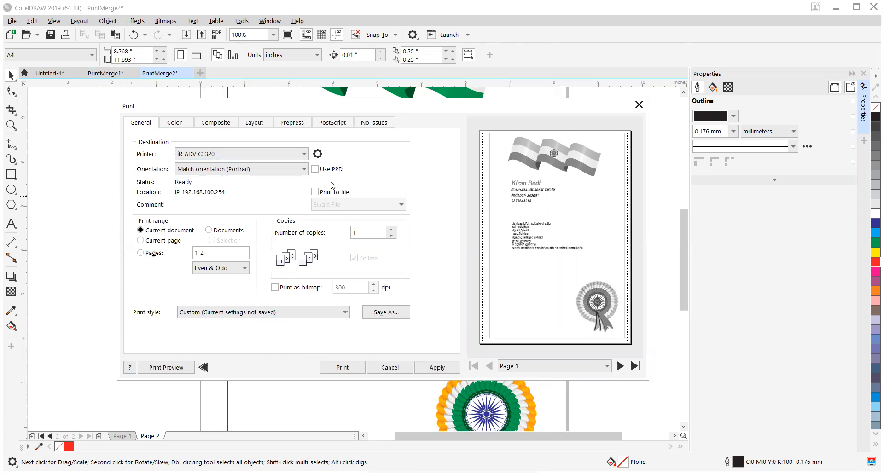
# Step: Set the printer's color mode to Auto [Color/B&W] in its properties
pyautogui.click(317, 155)
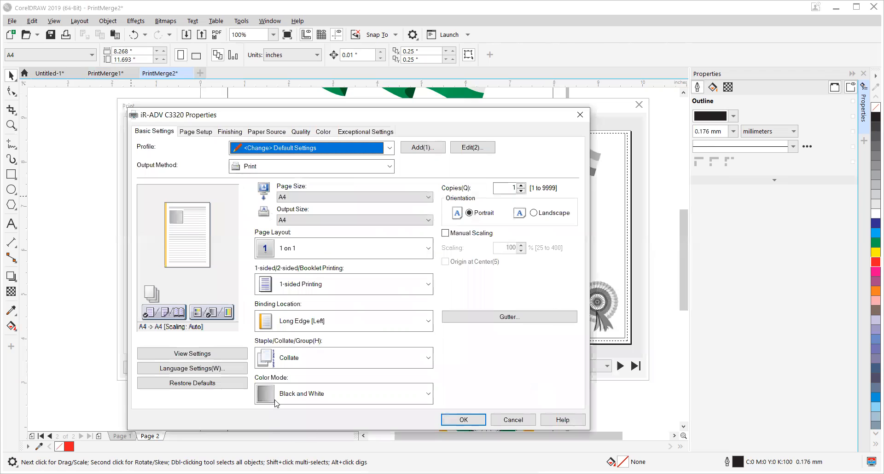
pyautogui.click(289, 402)
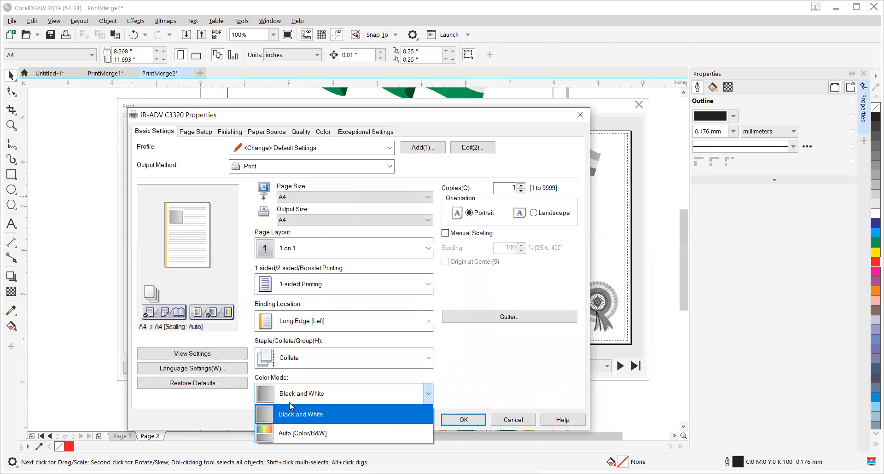
pyautogui.click(303, 433)
pyautogui.press('Return')
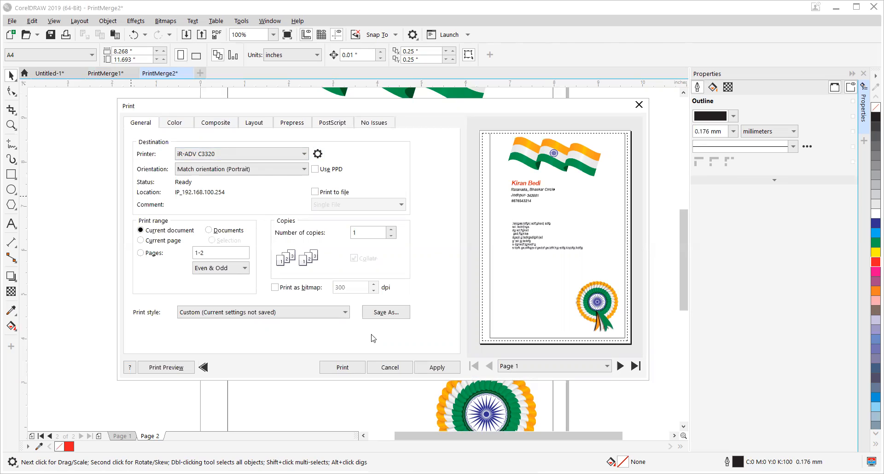
# Step: Review both merged pages in the print preview and toggle the preview's visibility
pyautogui.click(619, 366)
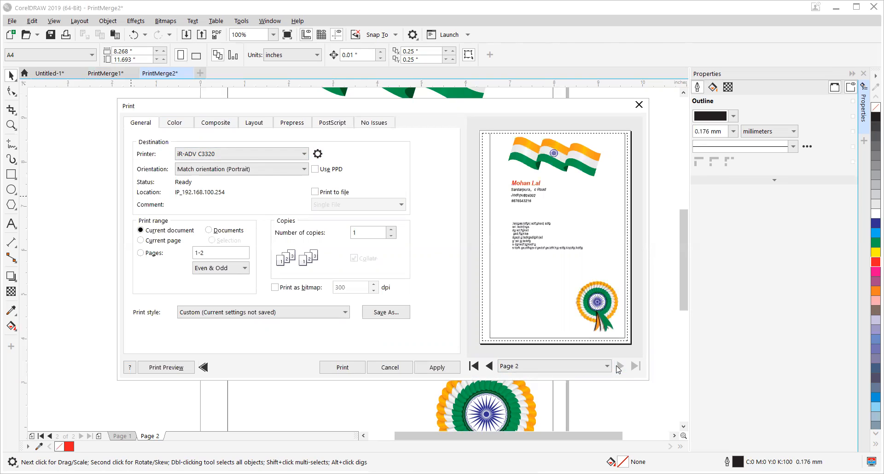
pyautogui.click(488, 366)
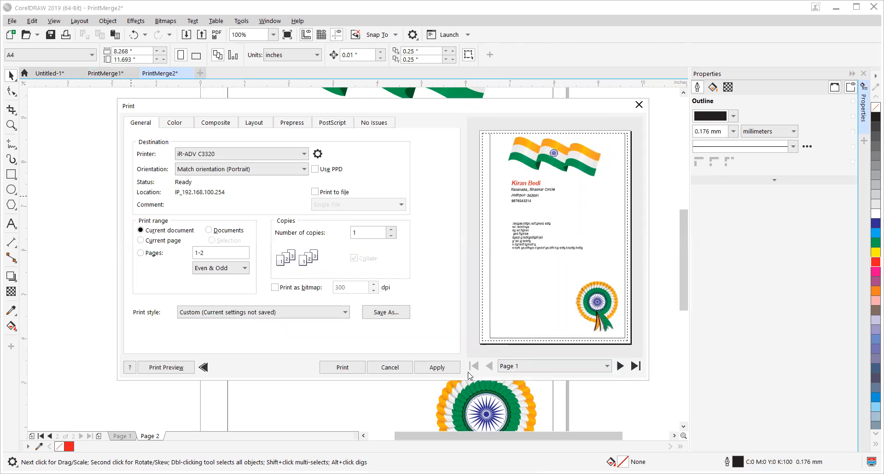
pyautogui.click(203, 367)
pyautogui.click(203, 367)
pyautogui.click(203, 367)
pyautogui.click(203, 367)
# Step: Set the image position and size in the print layout to Fit to page
pyautogui.click(183, 123)
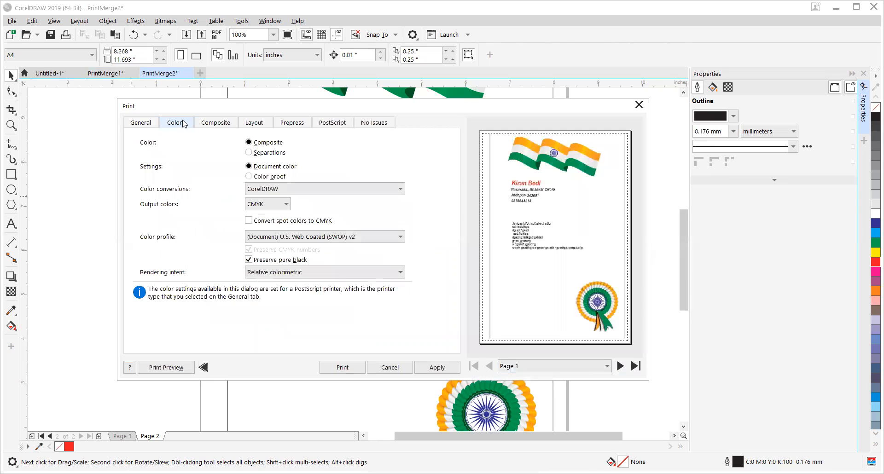
pyautogui.click(141, 125)
pyautogui.click(252, 125)
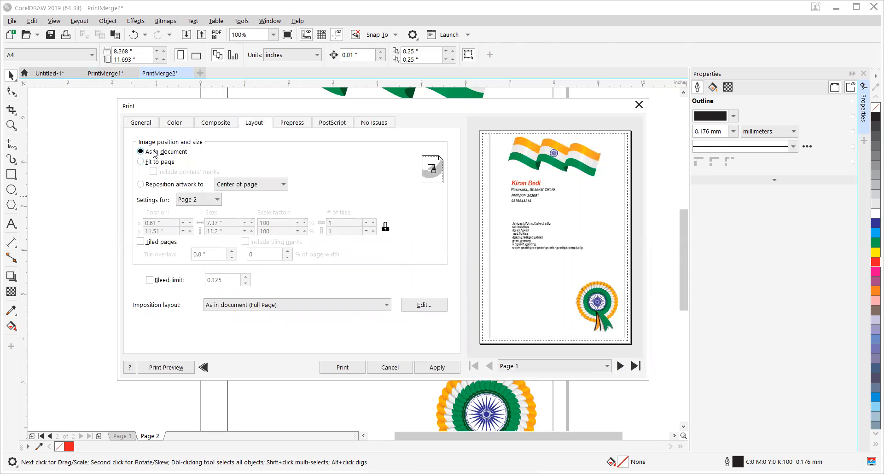
pyautogui.click(152, 163)
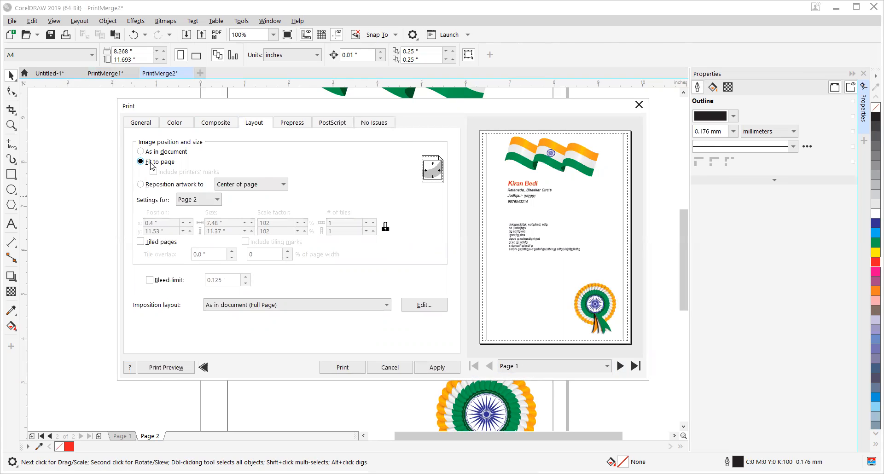
# Step: Return to the general print settings, cancel the Print dialog without printing, and close the Print Merge window
pyautogui.click(138, 122)
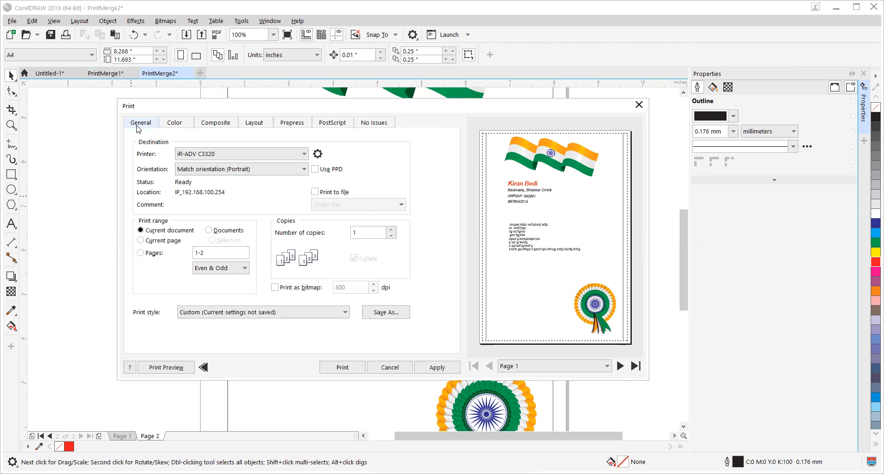
pyautogui.click(389, 367)
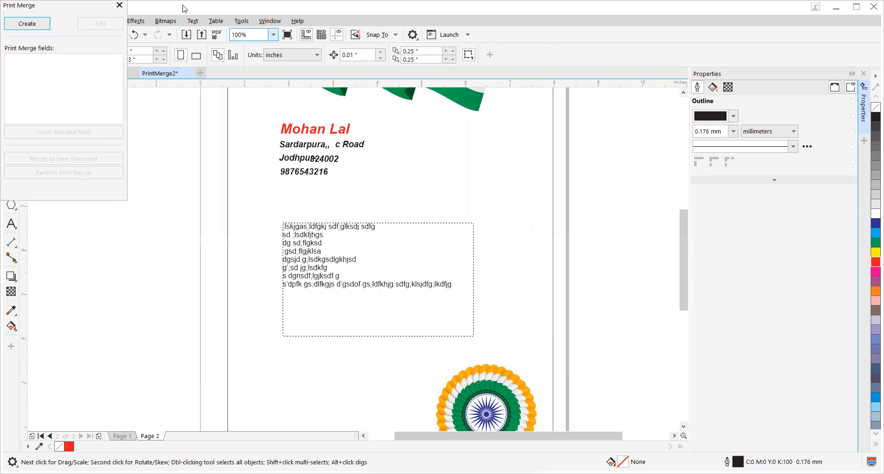
pyautogui.click(119, 5)
# Step: Check page 2 of the merged document in the full print preview and close the preview
pyautogui.click(11, 21)
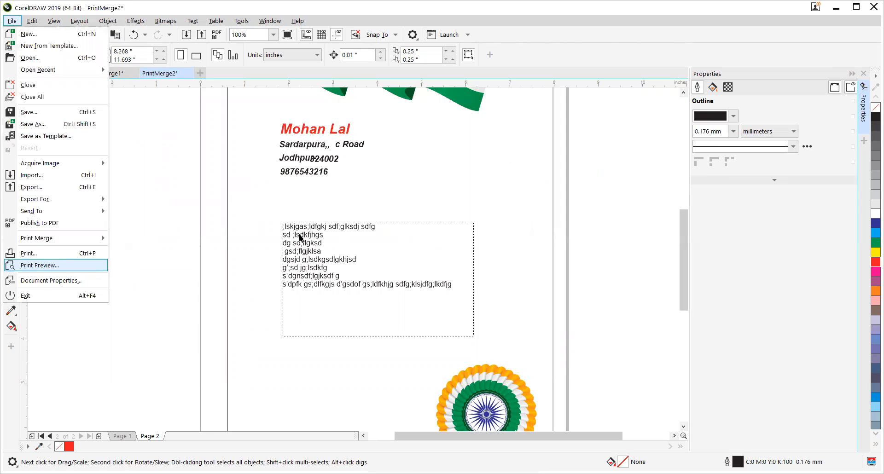
pyautogui.press('Return')
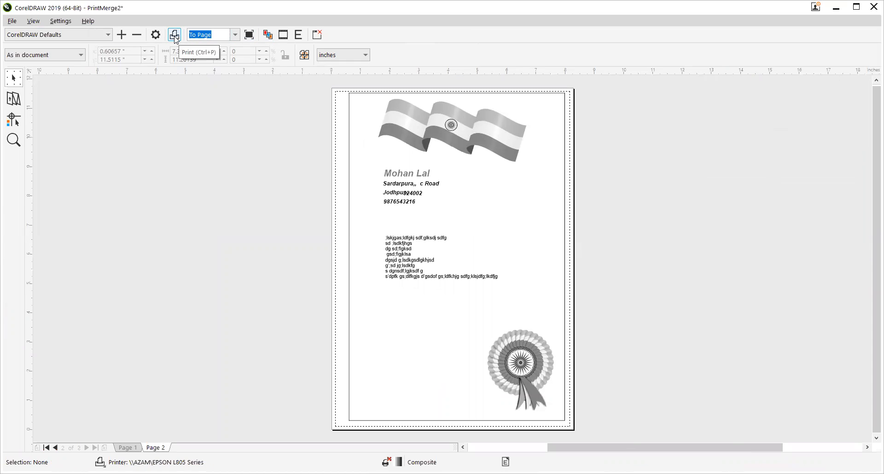
pyautogui.click(317, 34)
pyautogui.click(13, 21)
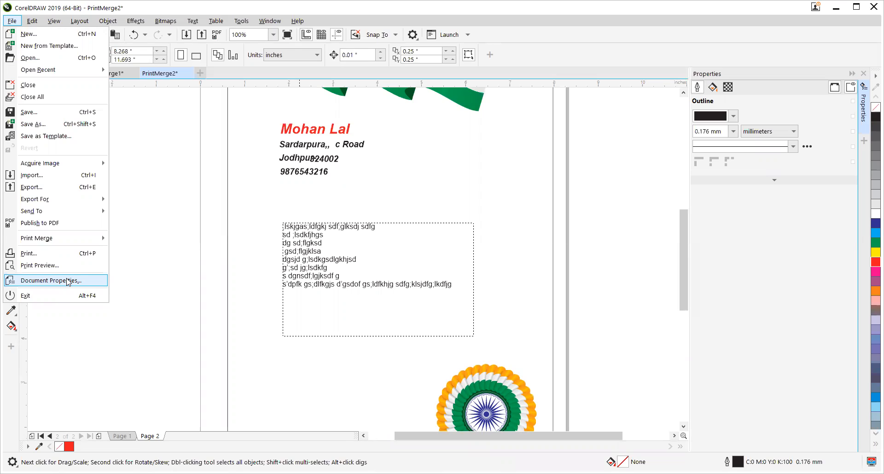
pyautogui.click(171, 168)
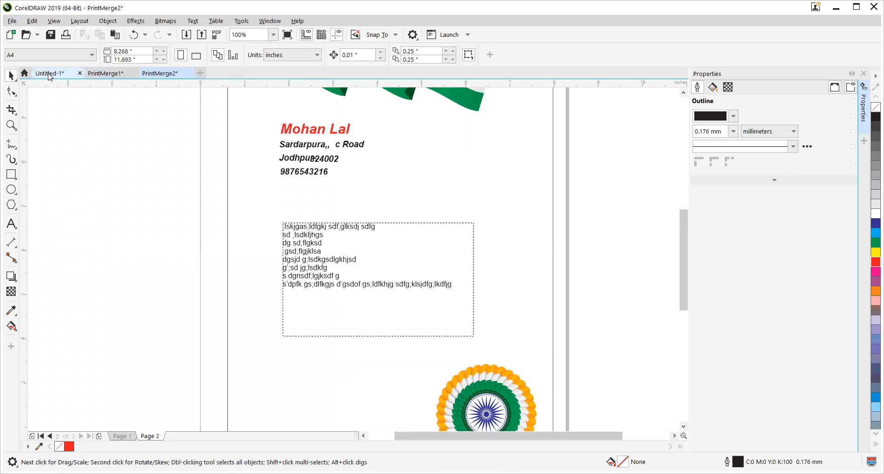
# Step: In PrintMerge1, move the merge-field text block above the page and delete the flag, paragraph text, rosette and border
pyautogui.click(47, 73)
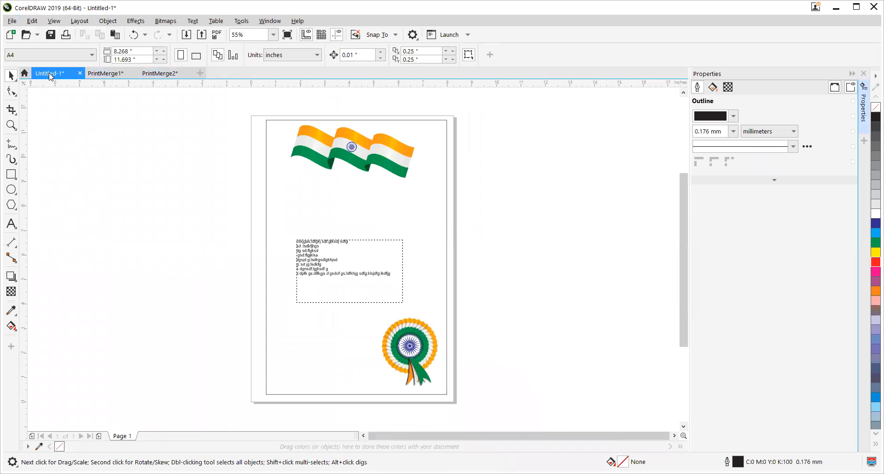
pyautogui.click(105, 73)
pyautogui.scroll(-6, 230, 307)
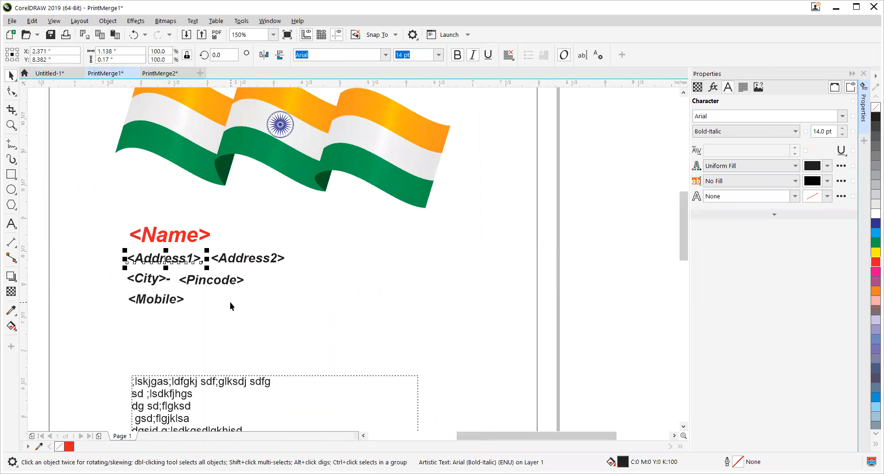
pyautogui.moveTo(253, 272); pyautogui.dragTo(194, 165)
pyautogui.moveTo(149, 198)
pyautogui.mouseDown()
pyautogui.moveTo(282, 375)
pyautogui.moveTo(388, 423)
pyautogui.moveTo(358, 360)
pyautogui.mouseUp()
pyautogui.click(228, 124)
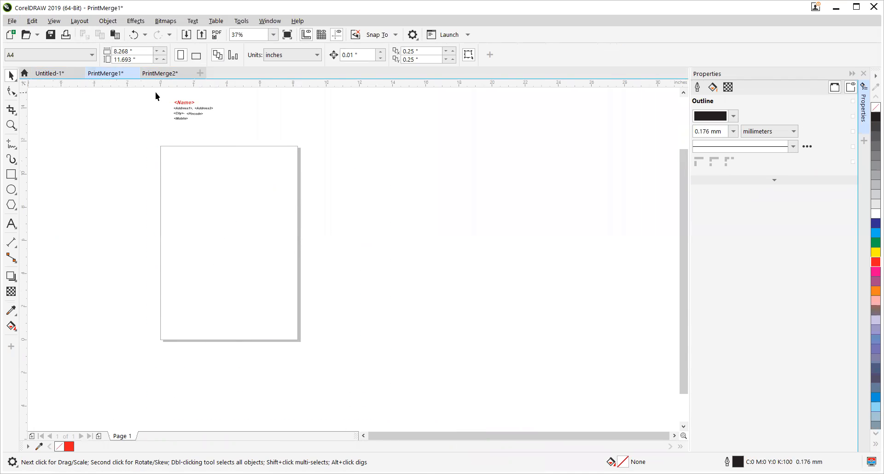
# Step: Draw a rectangle about 3.31 by 1.68 inches around the merge-field text block above the page
pyautogui.click(11, 174)
pyautogui.scroll(2, 187, 97)
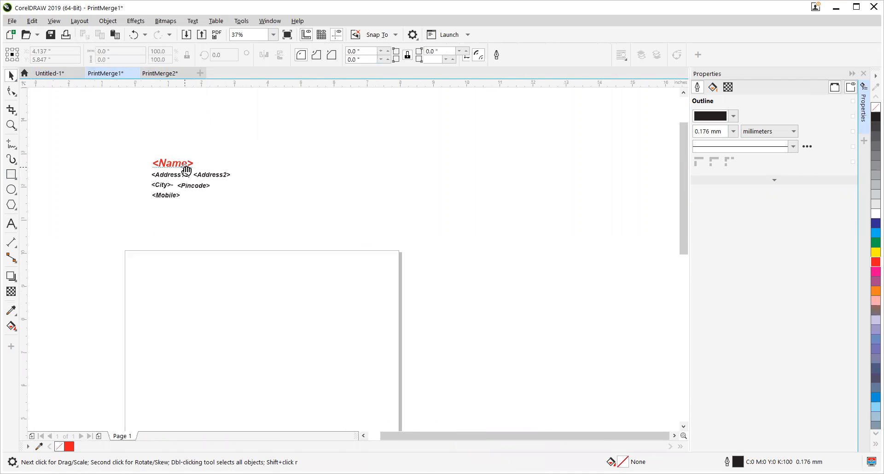
pyautogui.moveTo(137, 153); pyautogui.dragTo(247, 208)
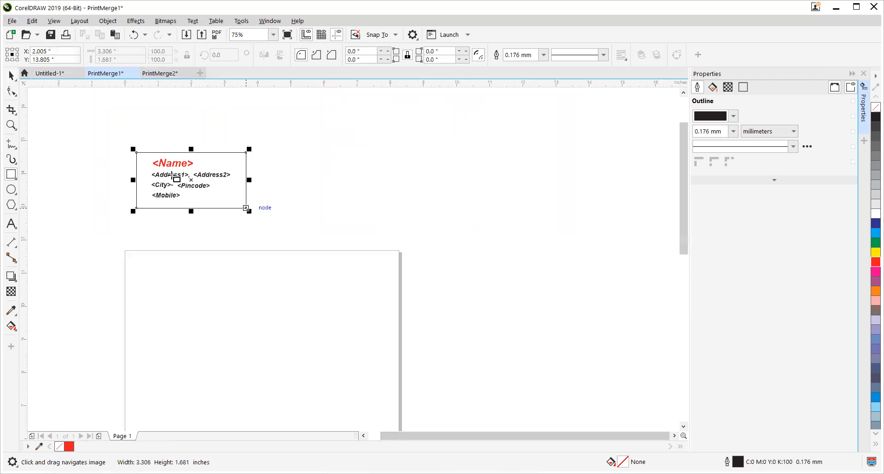
# Step: Move the framed address label onto the upper part of the page and duplicate it into a two-by-two grid
pyautogui.press('space')
pyautogui.hotkey('ctrl', 'a')
pyautogui.moveTo(195, 168); pyautogui.dragTo(308, 342)
pyautogui.rightClick(312, 286)
pyautogui.hotkey('ctrl', 'a')
pyautogui.rightClick(309, 342)
pyautogui.click(247, 210)
pyautogui.scroll(1, 218, 315)
pyautogui.moveTo(218, 314); pyautogui.dragTo(341, 242)
pyautogui.scroll(1, 309, 231)
pyautogui.scroll(-1, 288, 229)
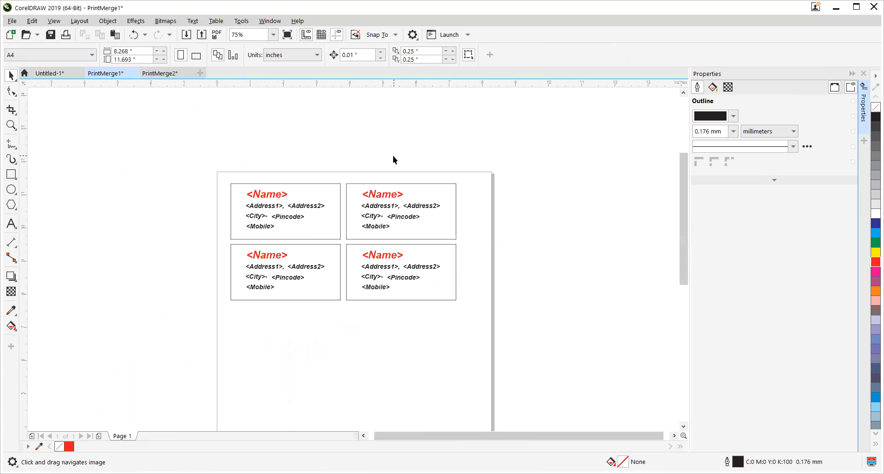
pyautogui.click(11, 22)
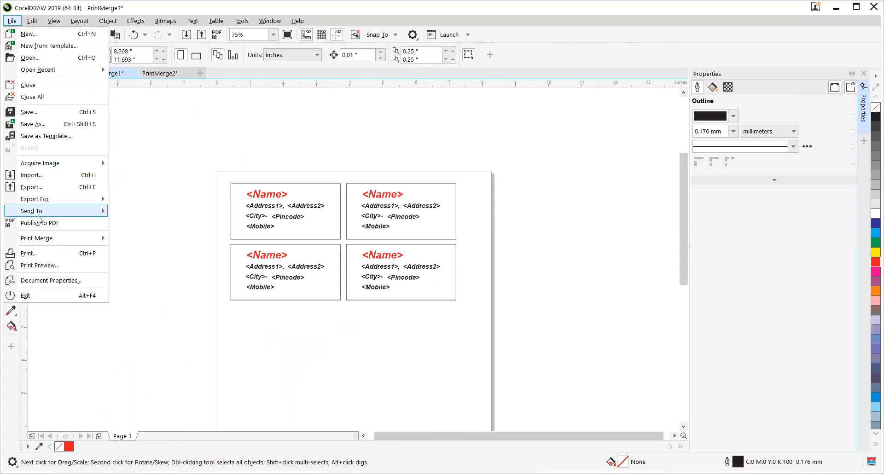
pyautogui.moveTo(84, 241)
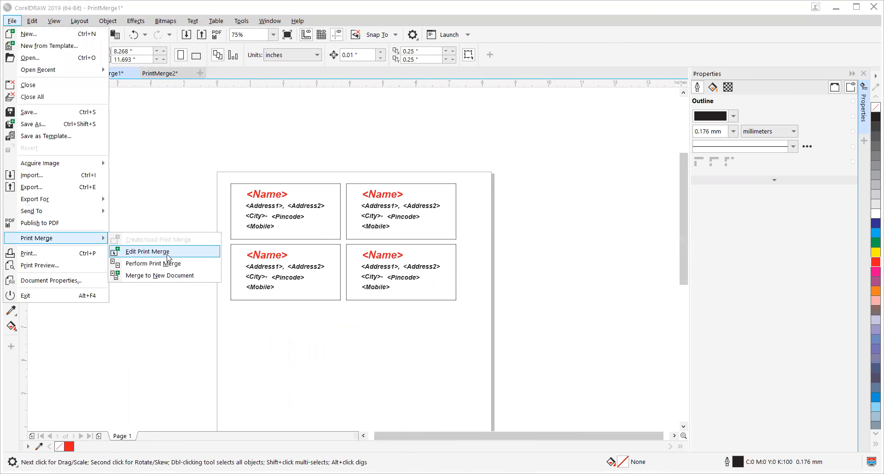
pyautogui.click(171, 257)
pyautogui.click(577, 391)
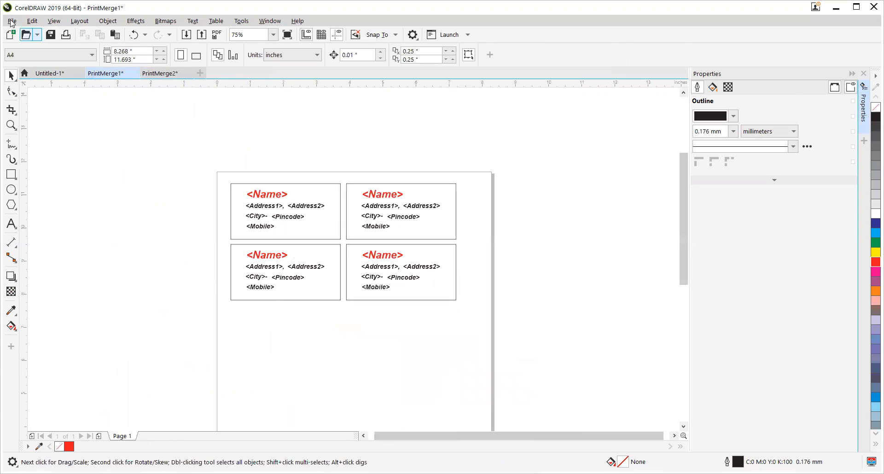
# Step: Merge the four-label sheet to a new document and view its second page
pyautogui.click(11, 21)
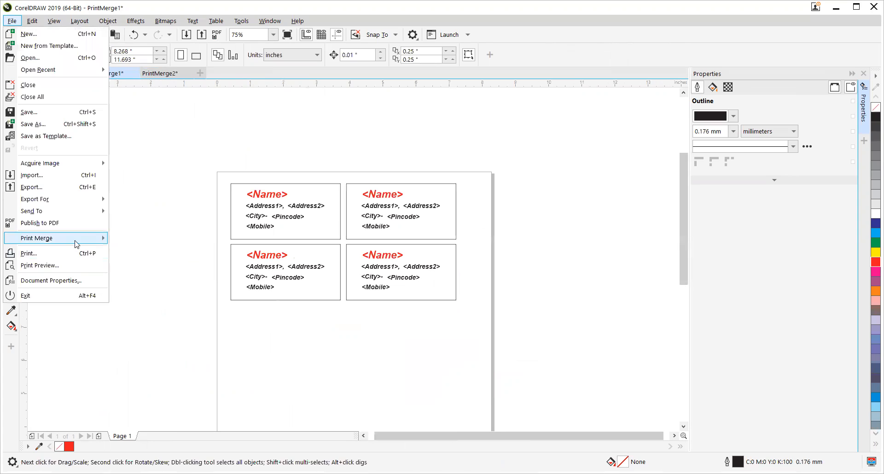
pyautogui.moveTo(72, 240)
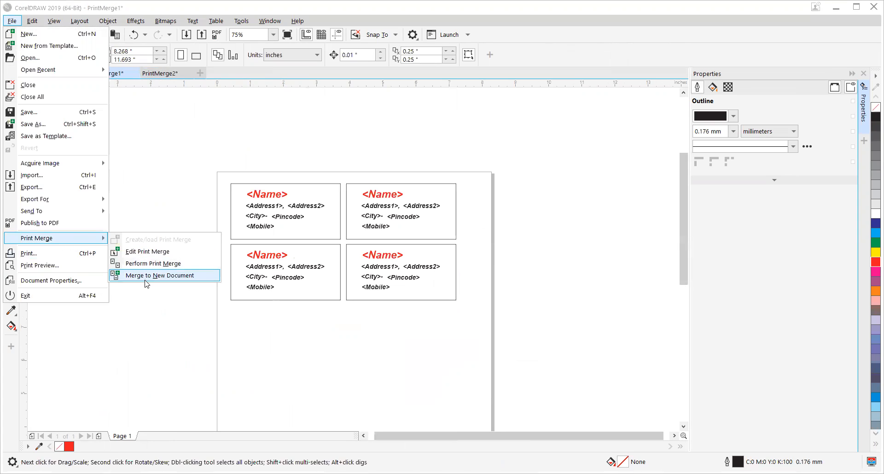
pyautogui.click(147, 276)
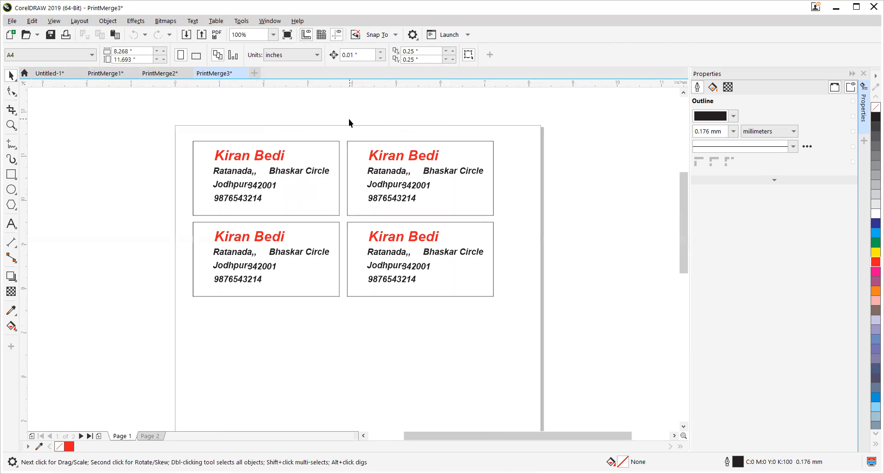
pyautogui.click(150, 436)
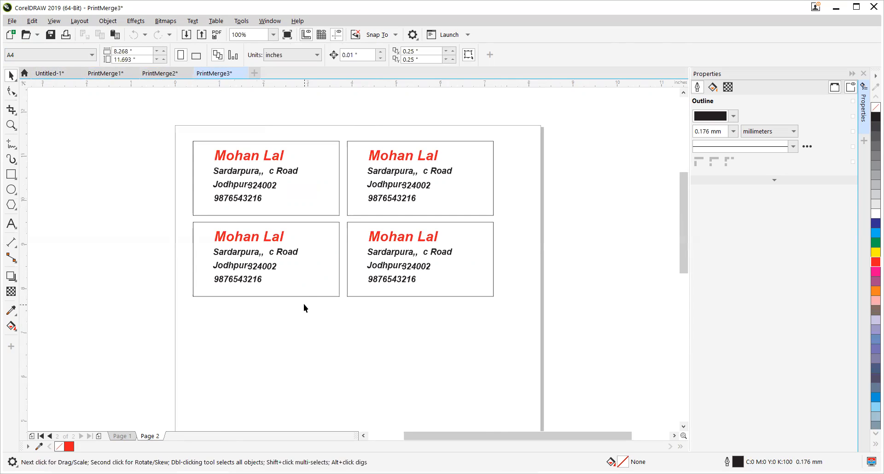
pyautogui.scroll(-3, 310, 305)
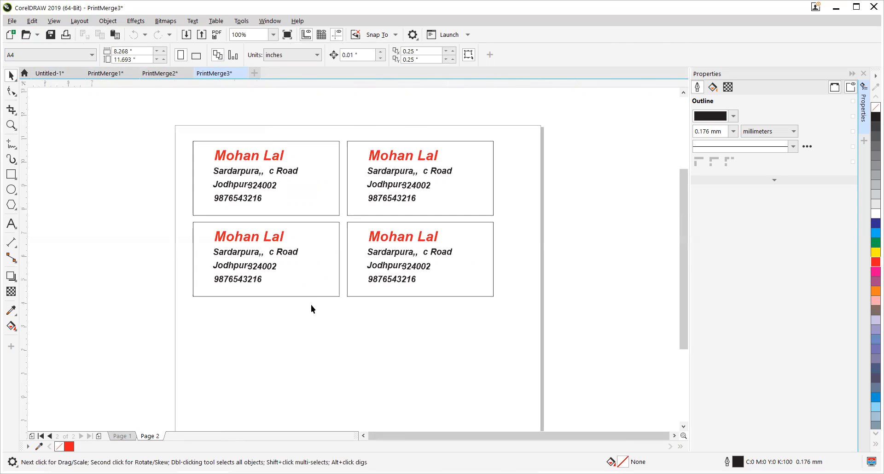